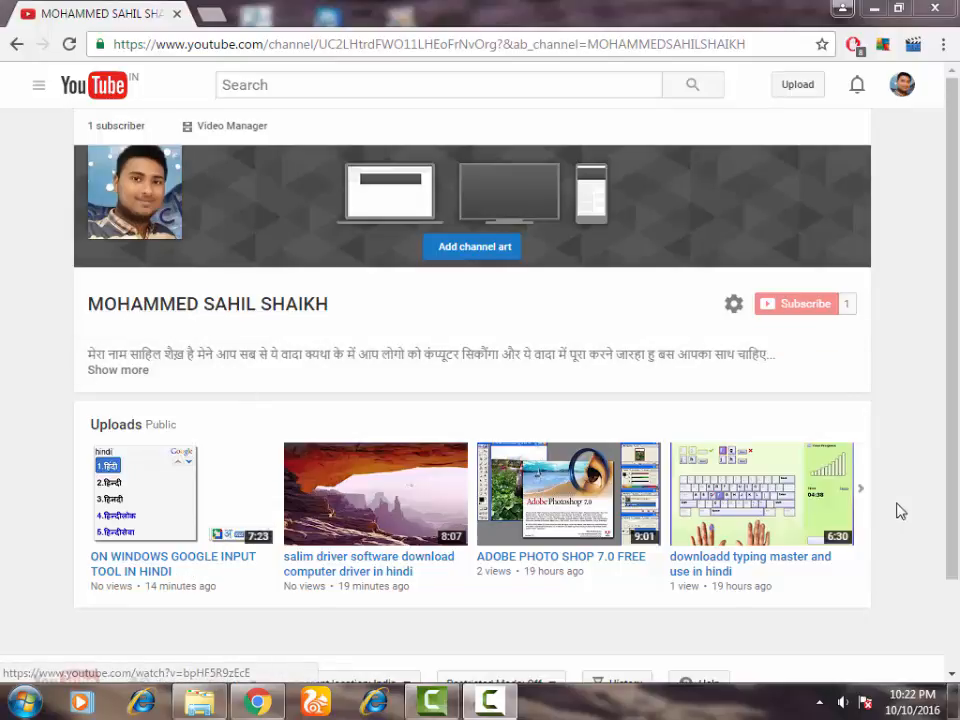
Step: Look through the public uploads on the YouTube channel page, and minimize the browser
{"action": "left_click", "coordinate": [871, 490]}
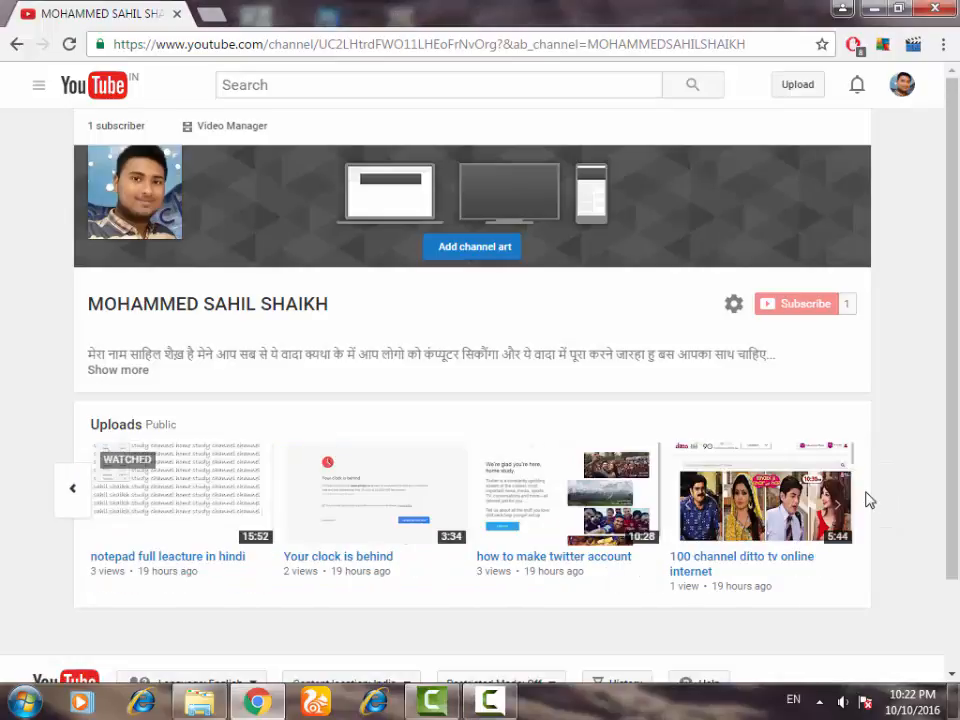
{"action": "left_click_drag", "start_coordinate": [951, 450], "coordinate": [951, 538]}
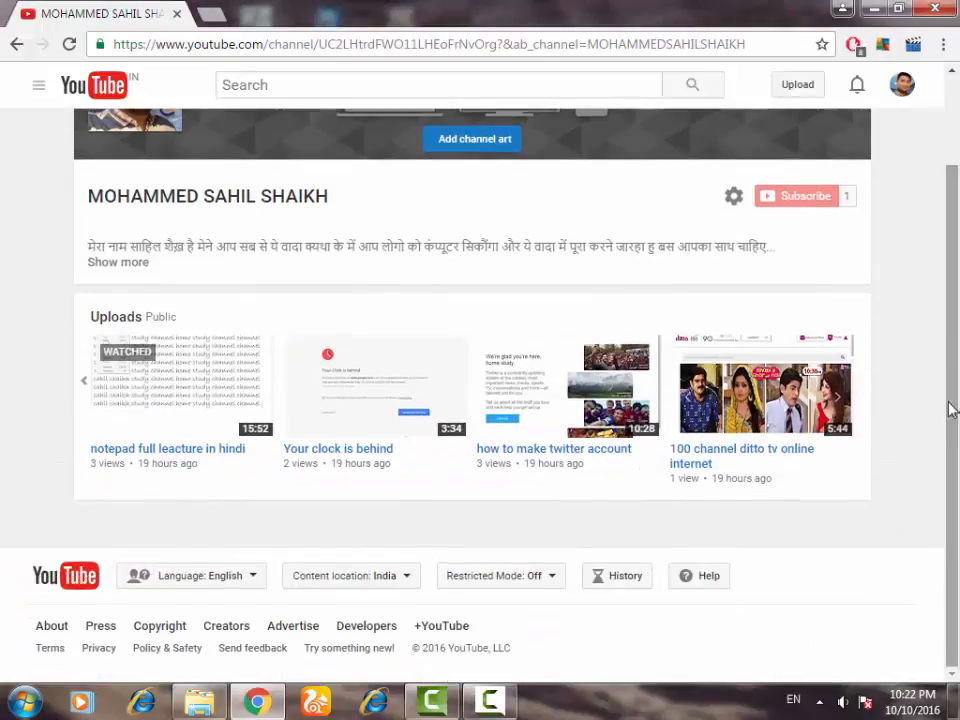
{"action": "left_click_drag", "start_coordinate": [951, 409], "coordinate": [950, 208]}
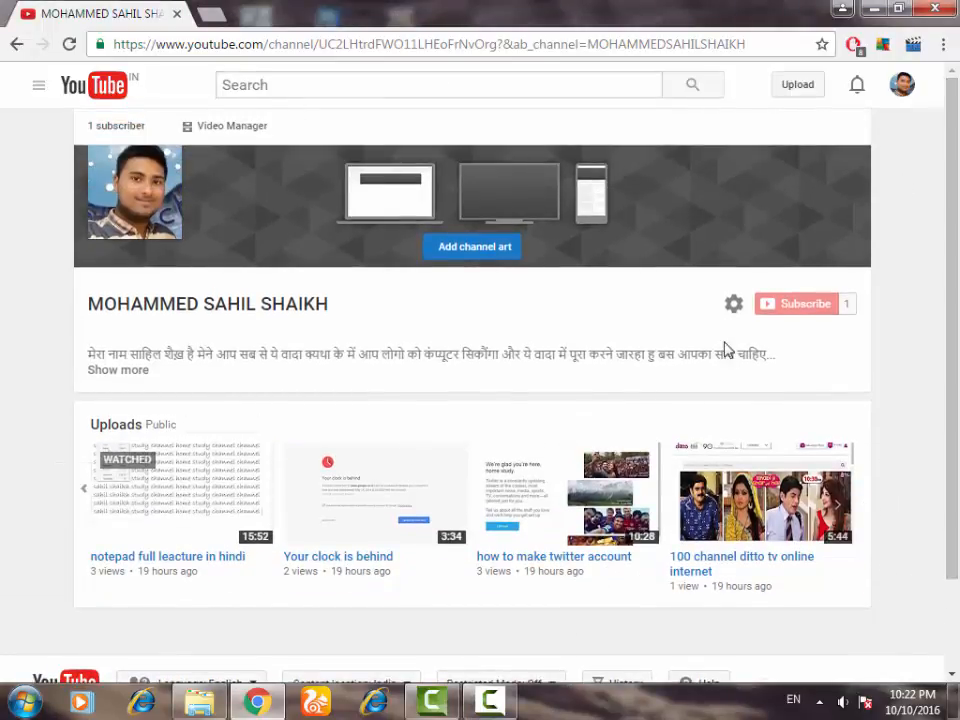
{"action": "left_click_drag", "start_coordinate": [956, 268], "coordinate": [954, 372]}
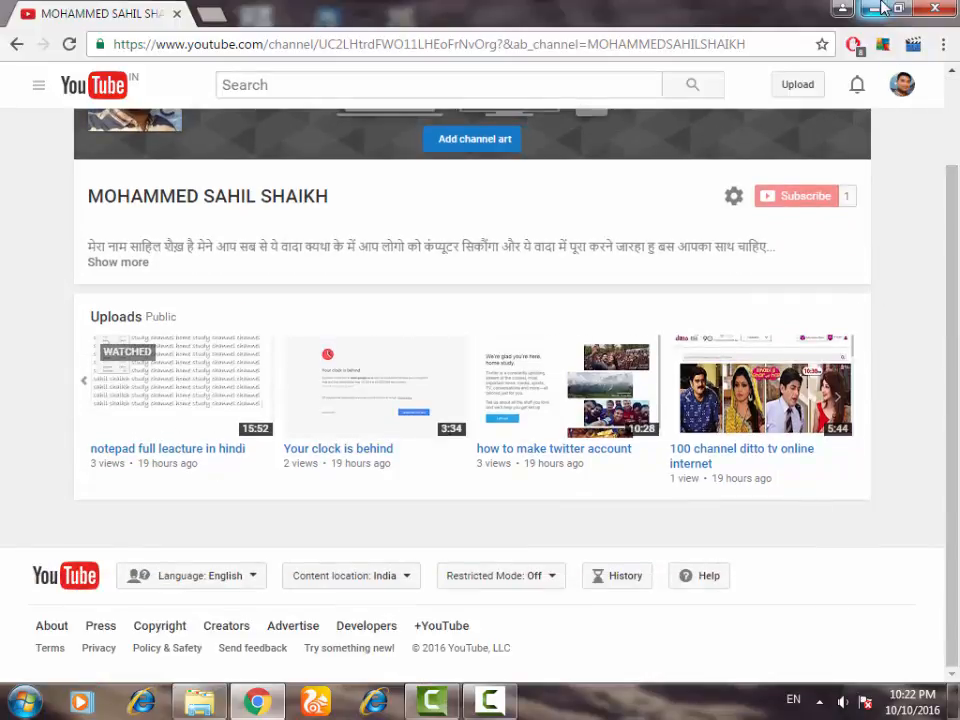
{"action": "left_click", "coordinate": [874, 9]}
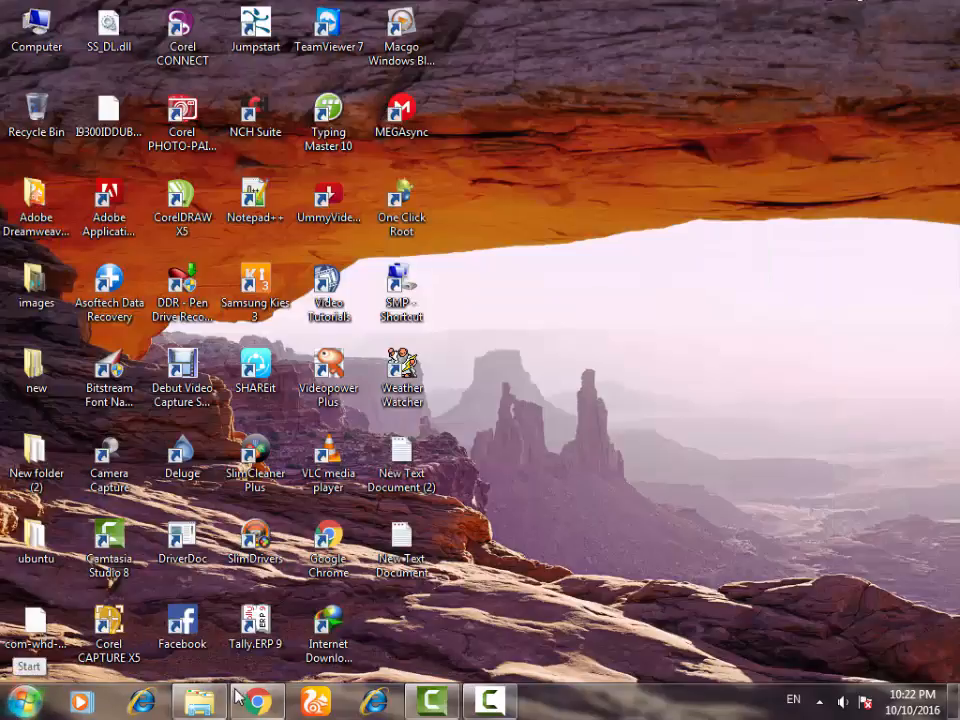
Step: Switch to Windows Explorer, show the Computer view, and check the details of Local Disk (C:) and New Volume (D:)
{"action": "left_click", "coordinate": [197, 702]}
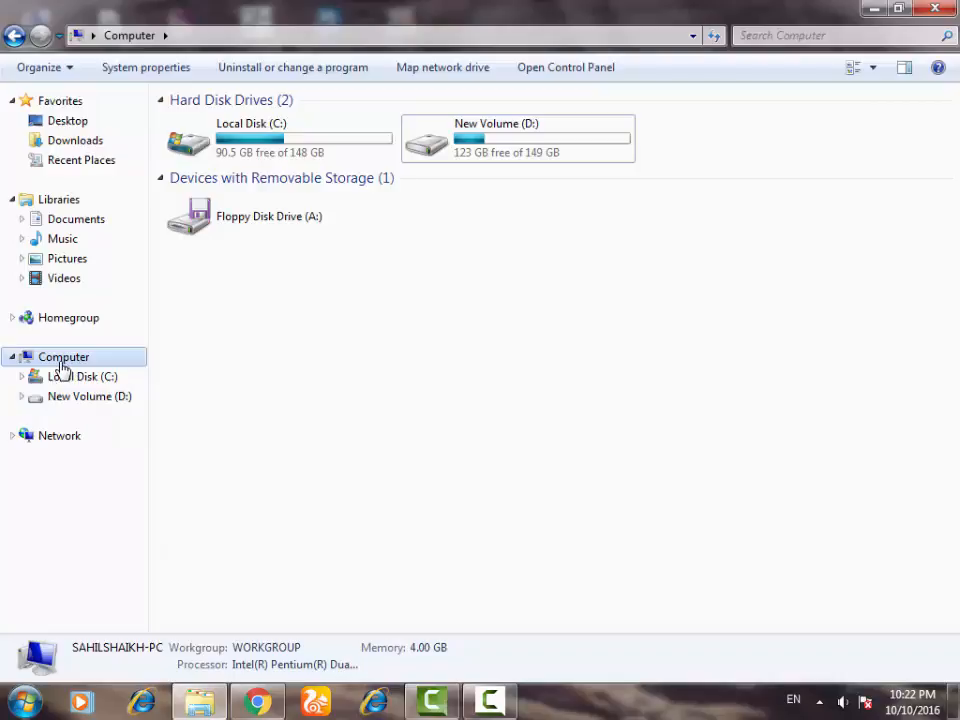
{"action": "left_click", "coordinate": [65, 365]}
{"action": "left_click", "coordinate": [301, 350]}
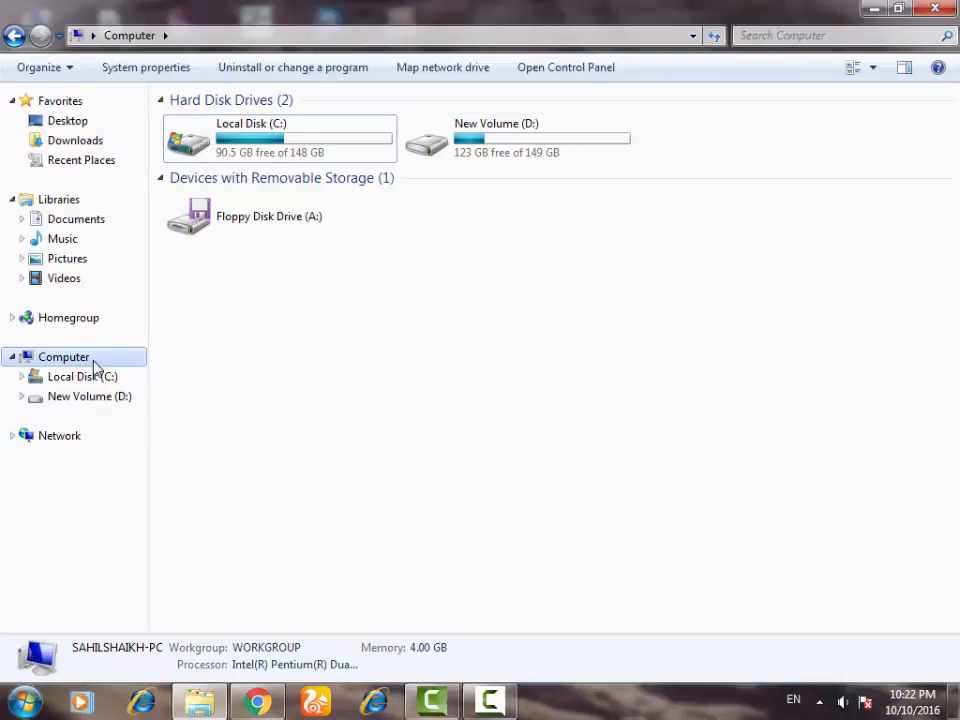
{"action": "left_click", "coordinate": [288, 132]}
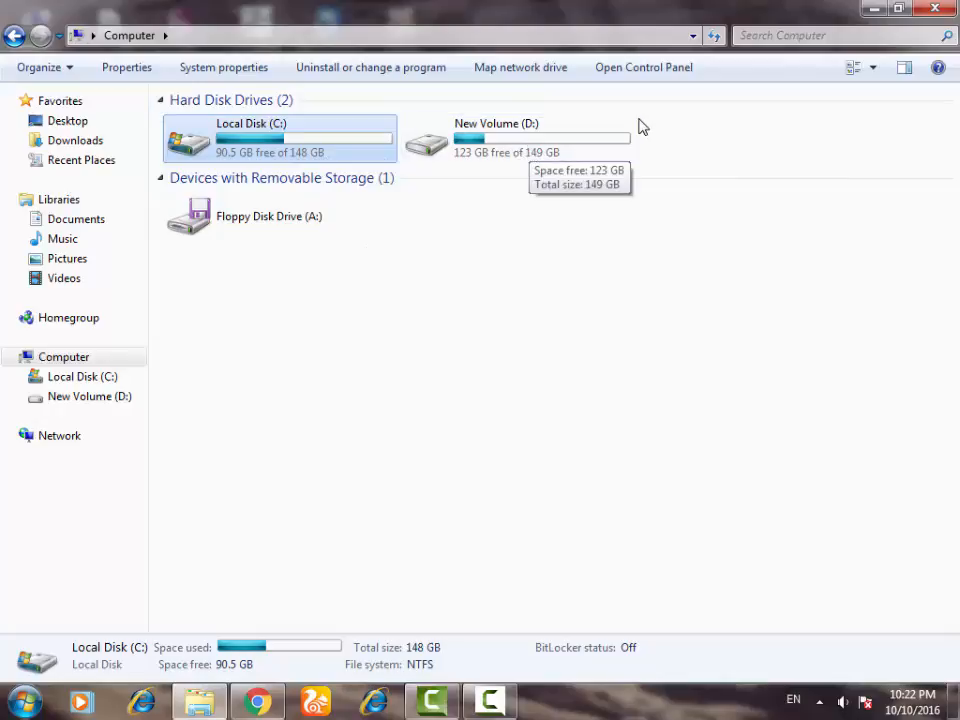
{"action": "left_click", "coordinate": [572, 141]}
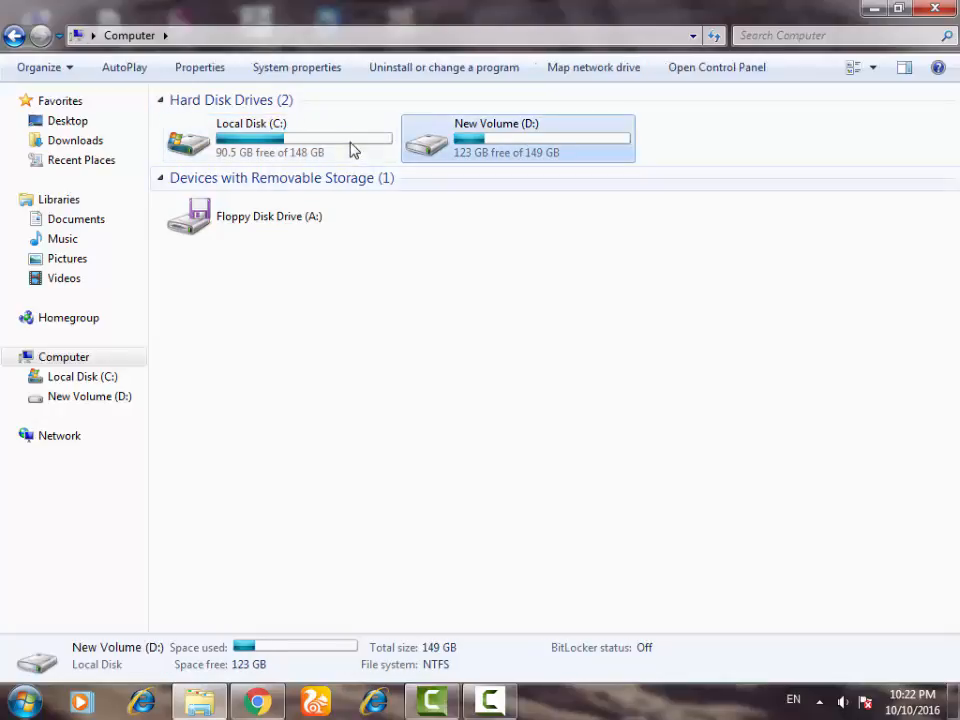
{"action": "left_click", "coordinate": [350, 151]}
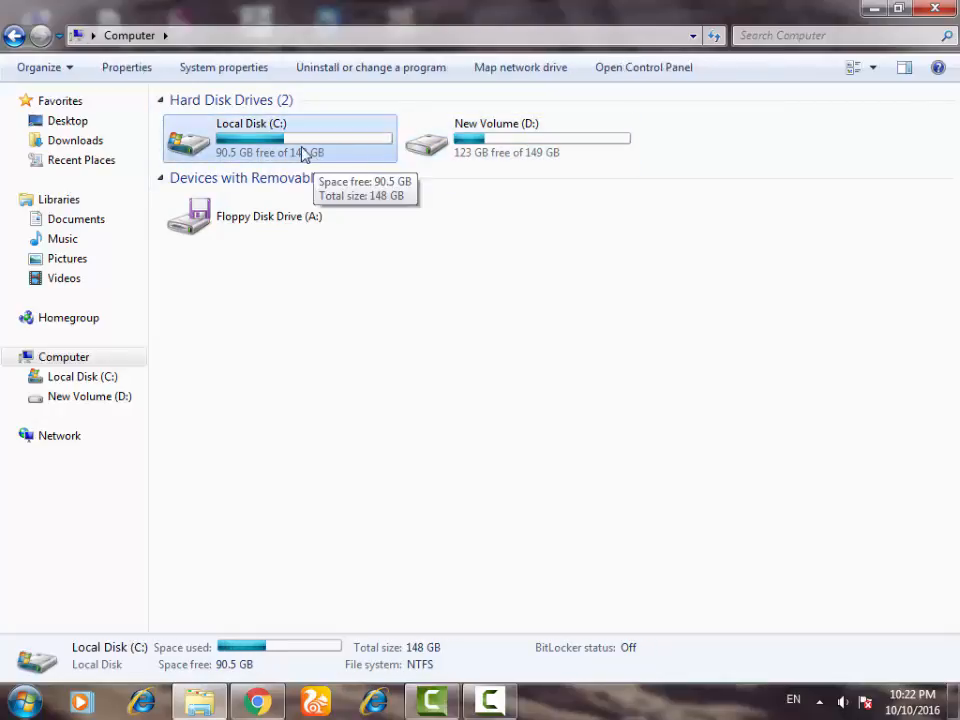
{"action": "left_click", "coordinate": [493, 138]}
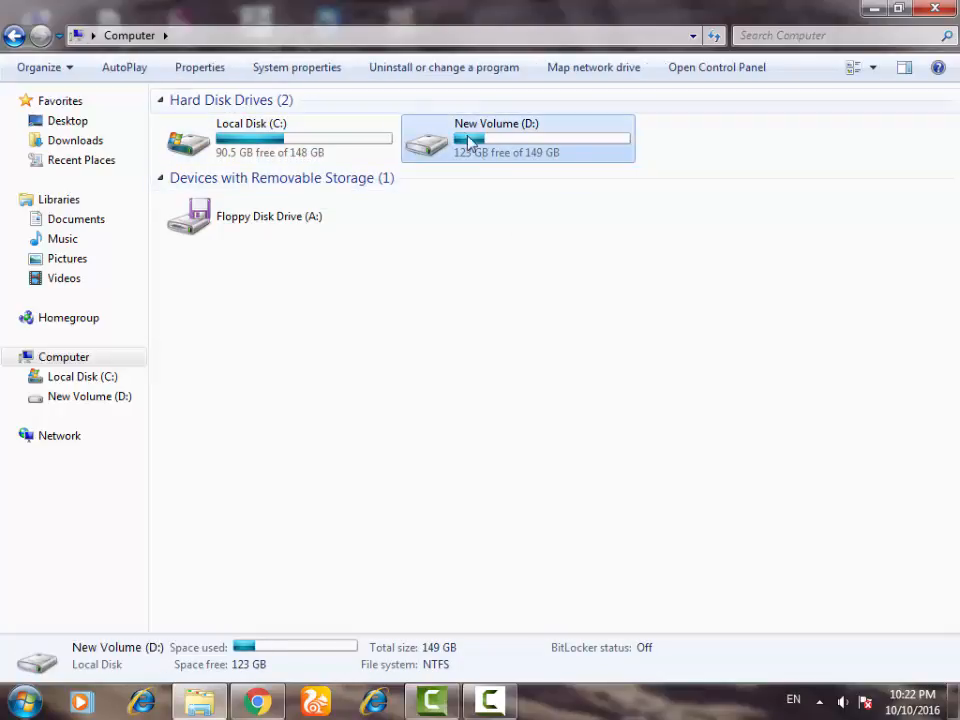
Step: View the contents of New Volume (D:) and return to the Computer overview
{"action": "double_click", "coordinate": [566, 149]}
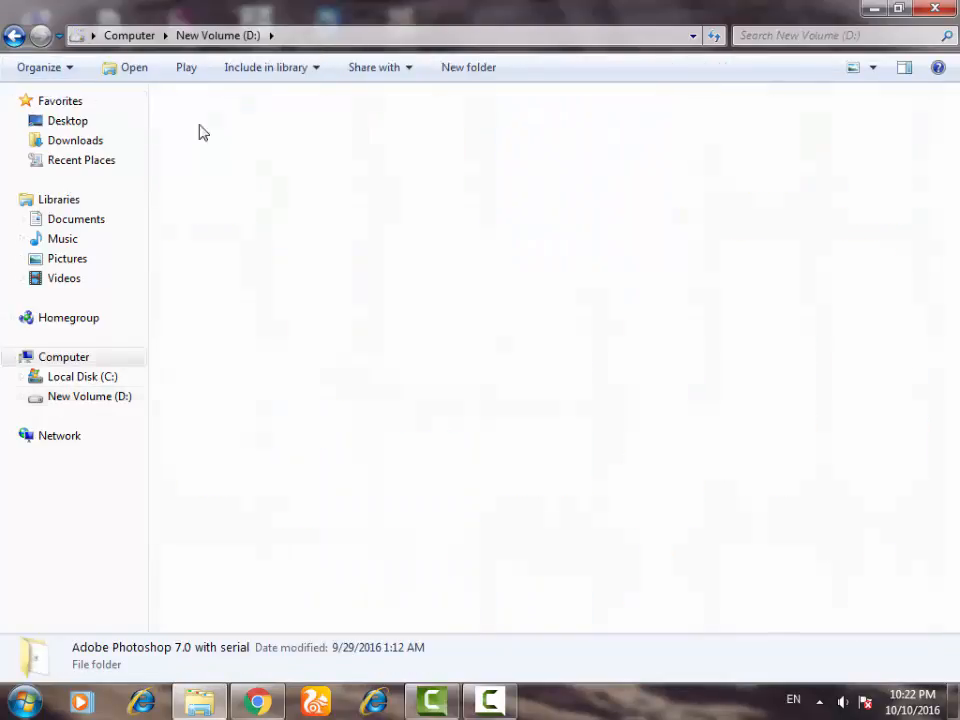
{"action": "key", "text": "BackSpace"}
{"action": "left_click", "coordinate": [290, 138]}
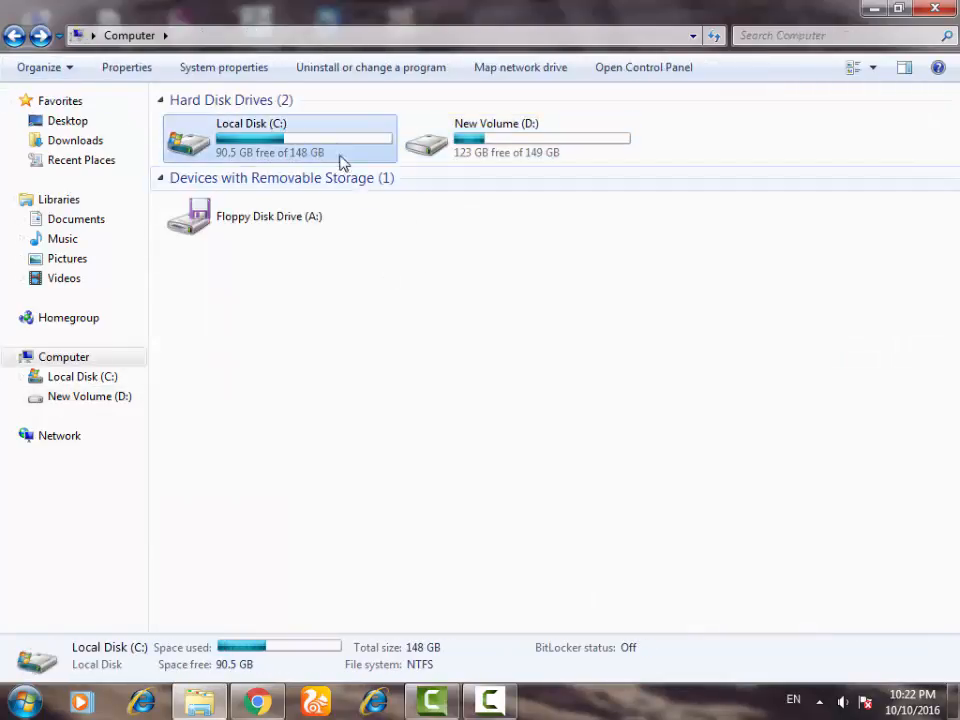
{"action": "left_click", "coordinate": [497, 150]}
{"action": "double_click", "coordinate": [503, 150]}
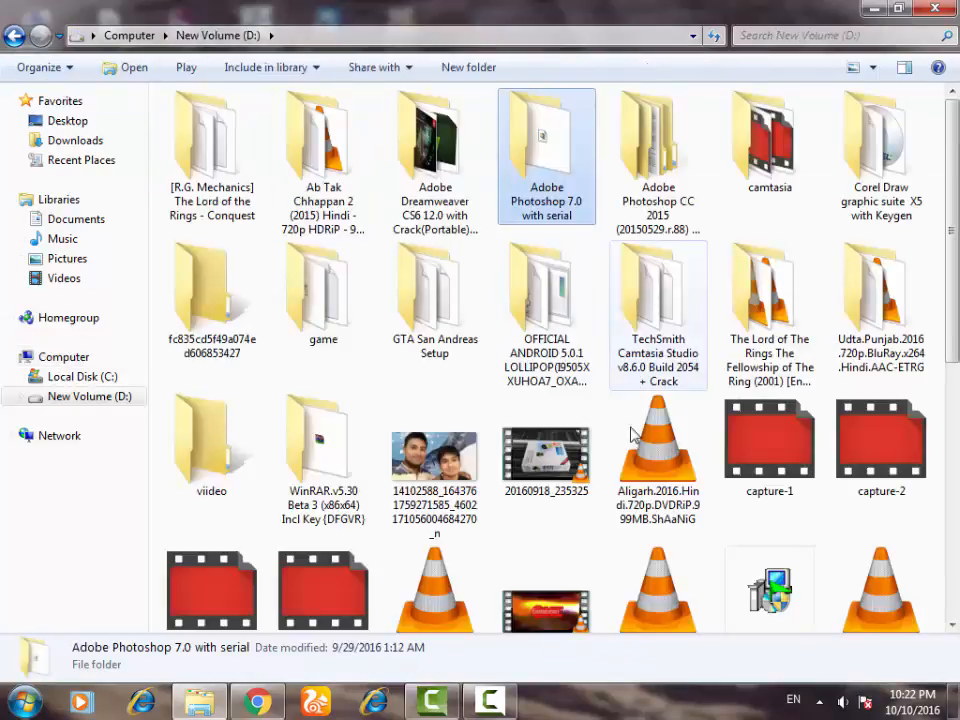
{"action": "left_click", "coordinate": [14, 35]}
{"action": "left_click", "coordinate": [578, 237]}
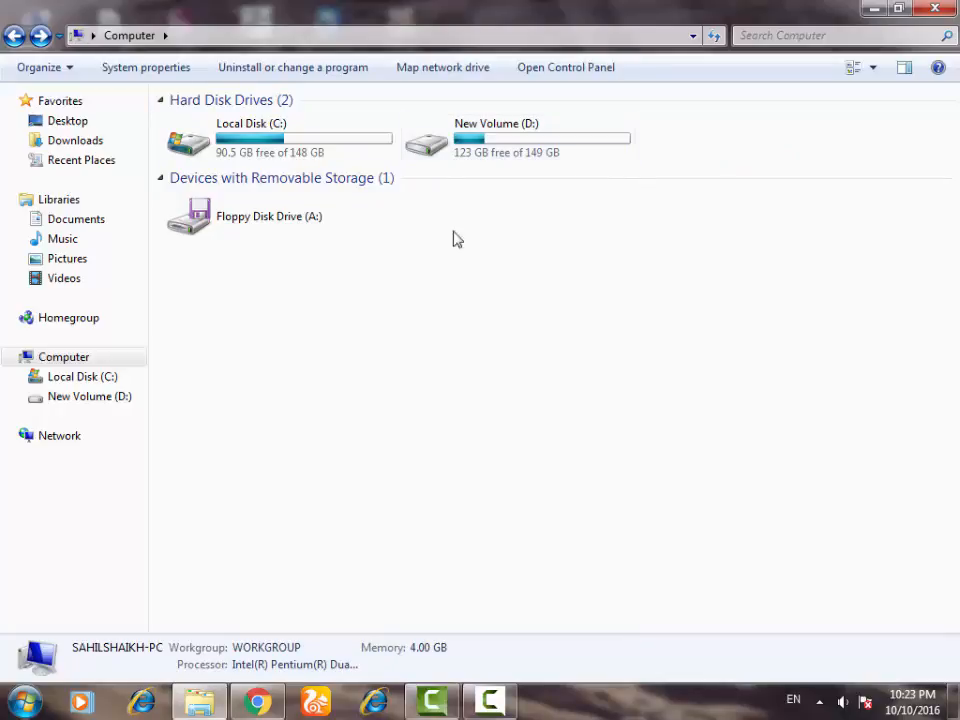
Step: Compare the space on Local Disk (C:) and New Volume (D:), and minimize the Explorer window
{"action": "left_click", "coordinate": [231, 157]}
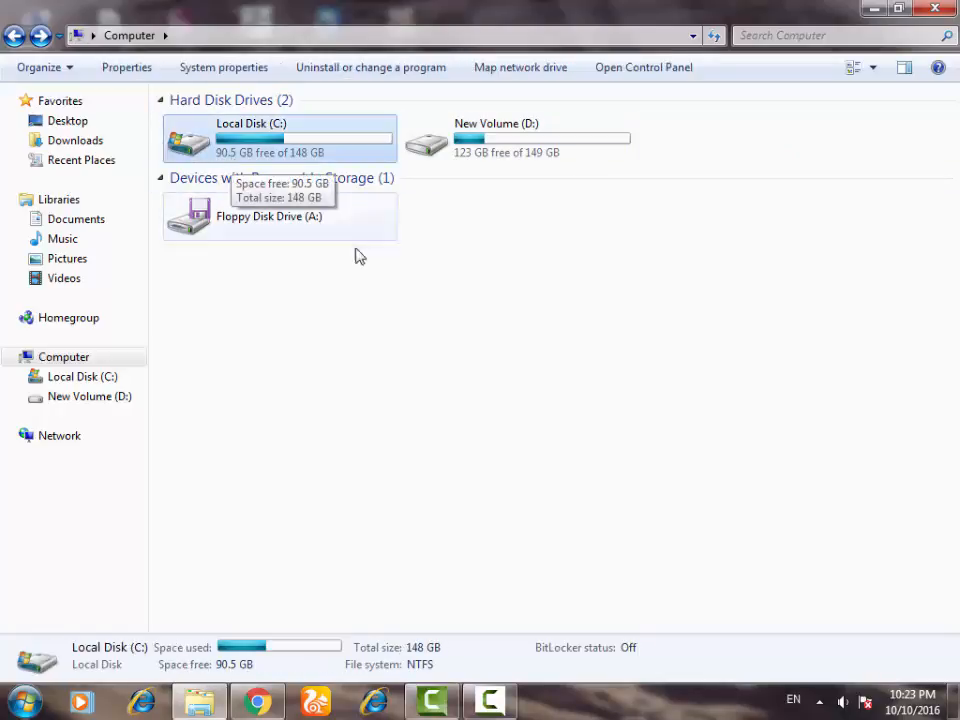
{"action": "left_click", "coordinate": [474, 163]}
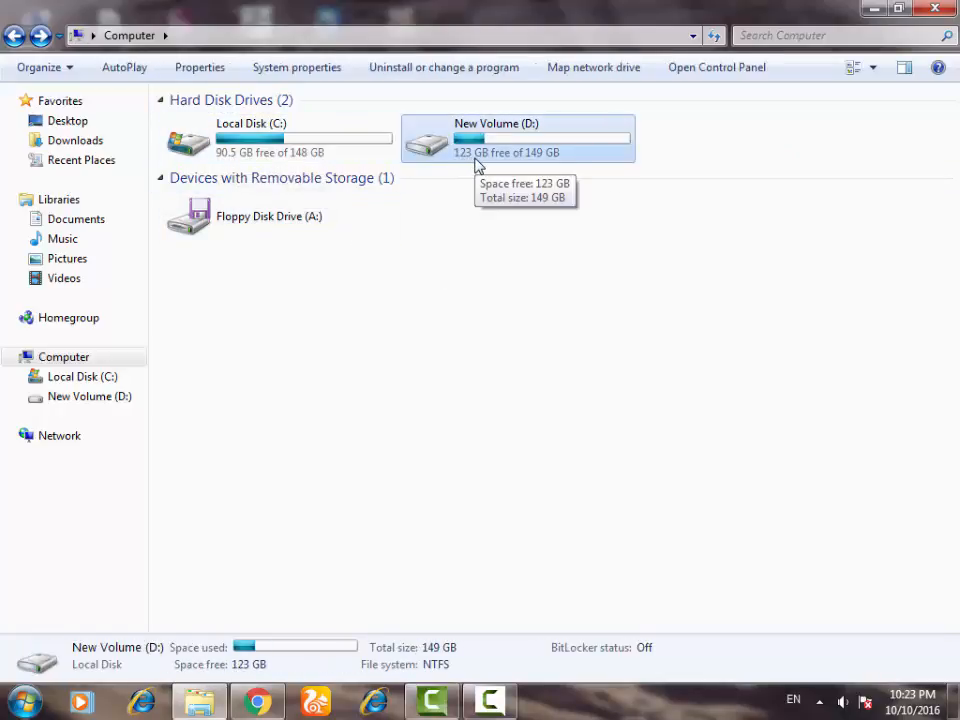
{"action": "left_click", "coordinate": [707, 153]}
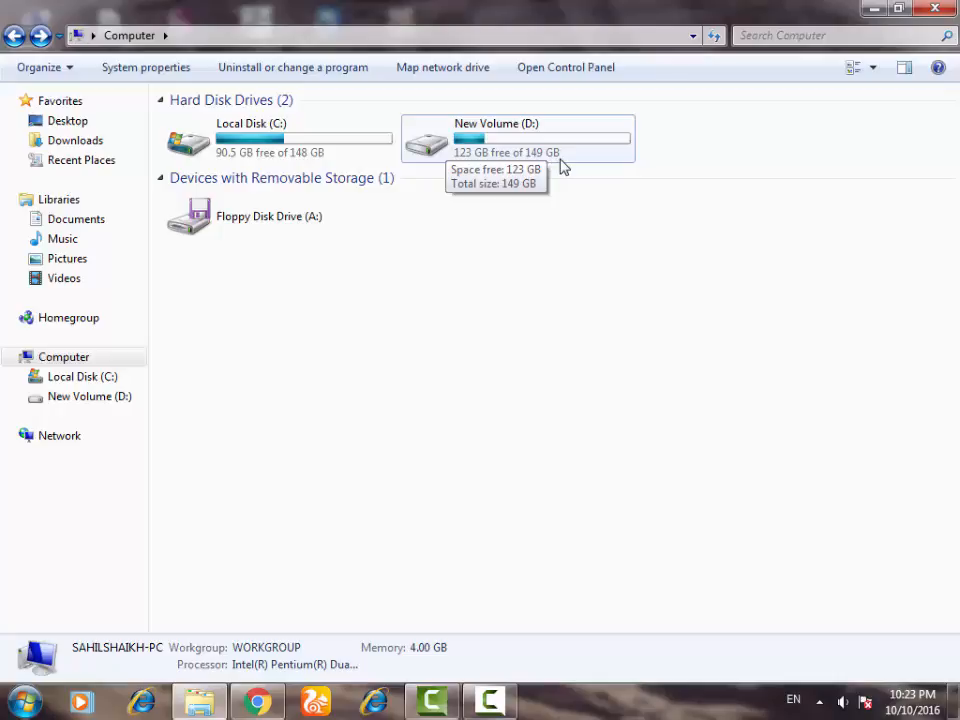
{"action": "left_click", "coordinate": [873, 8]}
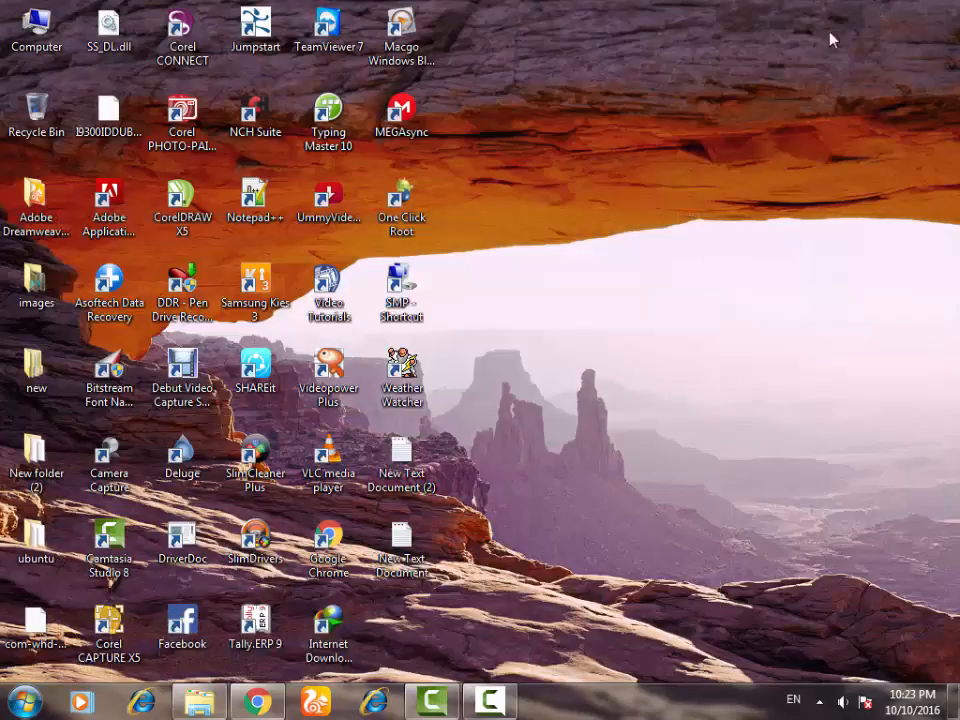
Step: Search Windows for "disk" and open "Create and format hard disk partitions" to launch Disk Management
{"action": "left_click", "coordinate": [22, 702]}
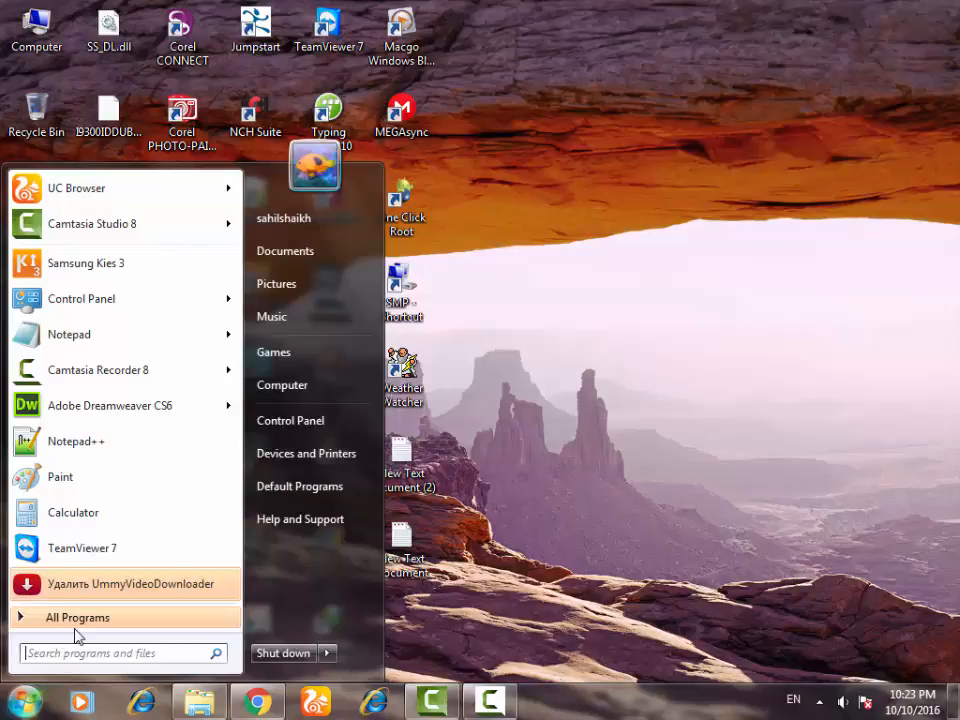
{"action": "type", "text": "disk"}
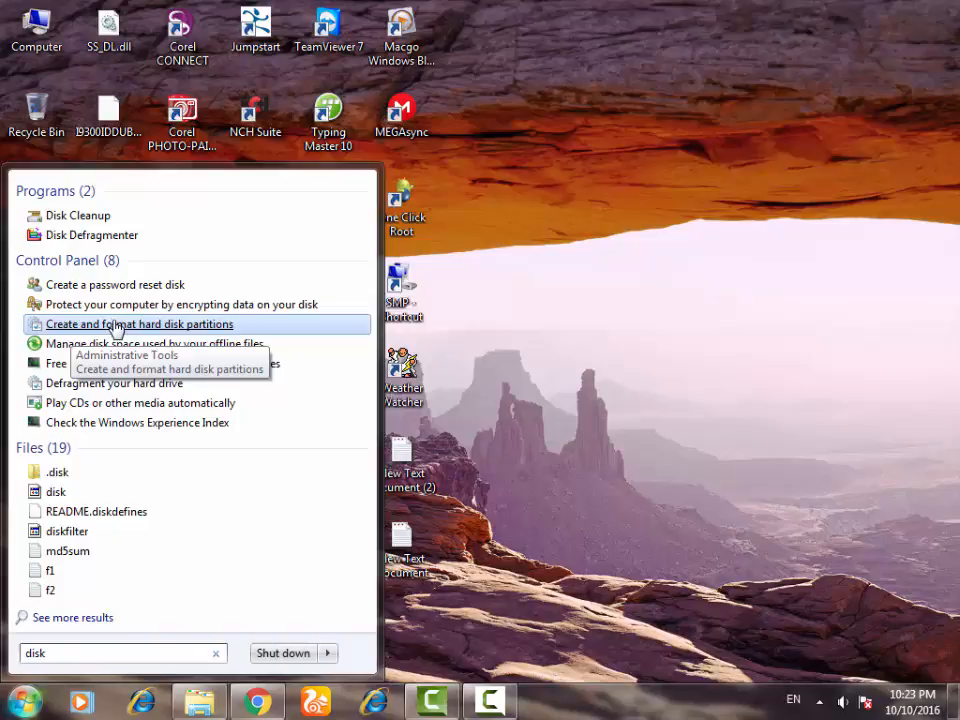
{"action": "left_click", "coordinate": [115, 326]}
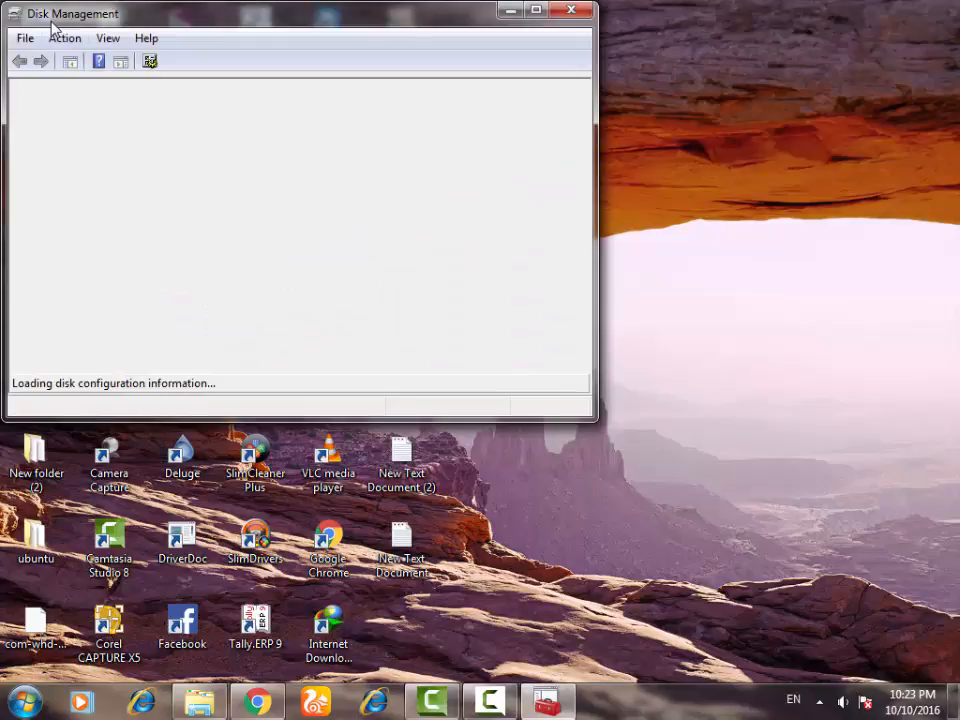
Step: Reposition the Disk Management window and enlarge it so the volume list and disk layout fit
{"action": "left_click_drag", "start_coordinate": [128, 24], "coordinate": [185, 32]}
{"action": "left_click_drag", "start_coordinate": [641, 437], "coordinate": [604, 670]}
{"action": "left_click_drag", "start_coordinate": [606, 293], "coordinate": [886, 315]}
{"action": "left_click", "coordinate": [792, 472]}
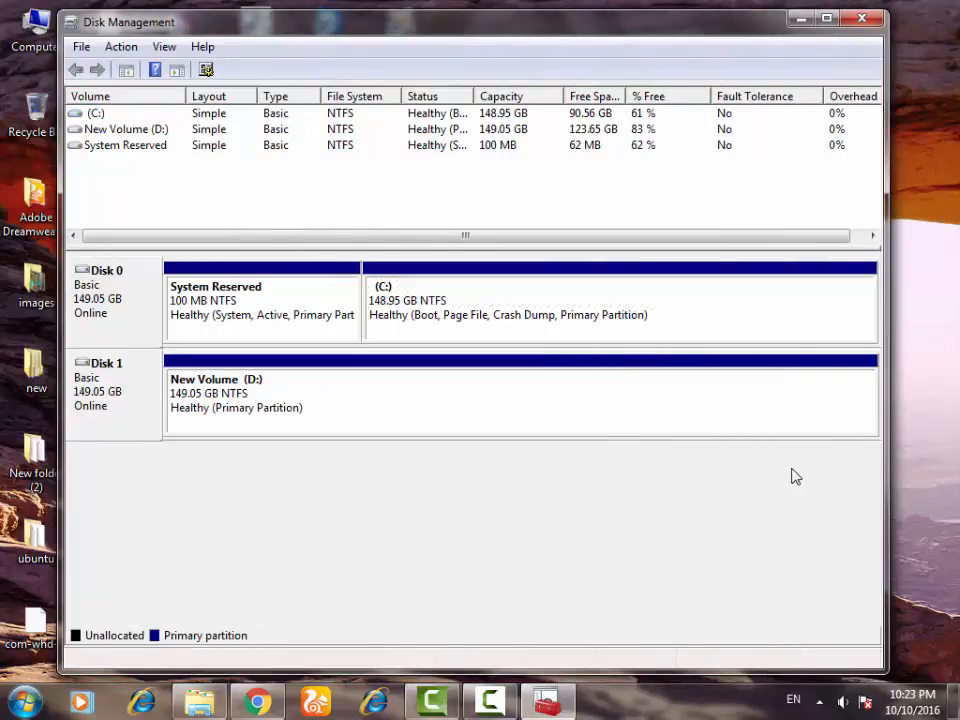
Step: Examine the entries for Disk 0 and Disk 1 in the disk layout, comparing their sizes
{"action": "left_click", "coordinate": [98, 328]}
{"action": "left_click", "coordinate": [92, 386]}
{"action": "left_click", "coordinate": [97, 306]}
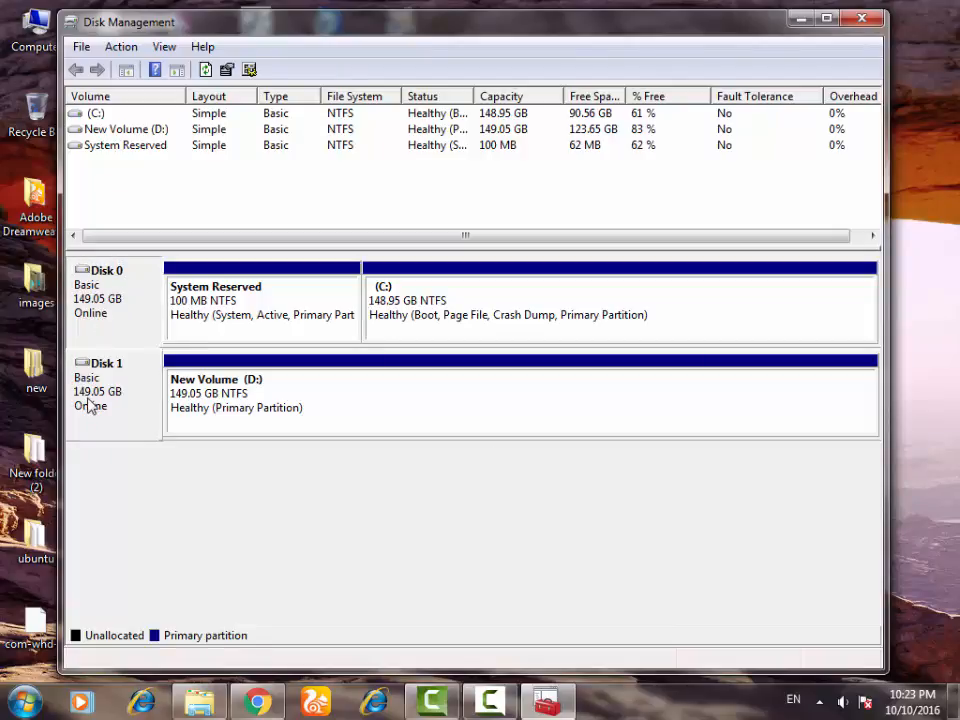
{"action": "left_click", "coordinate": [90, 398]}
{"action": "left_click", "coordinate": [108, 332]}
{"action": "left_click", "coordinate": [100, 402]}
{"action": "left_click", "coordinate": [113, 317]}
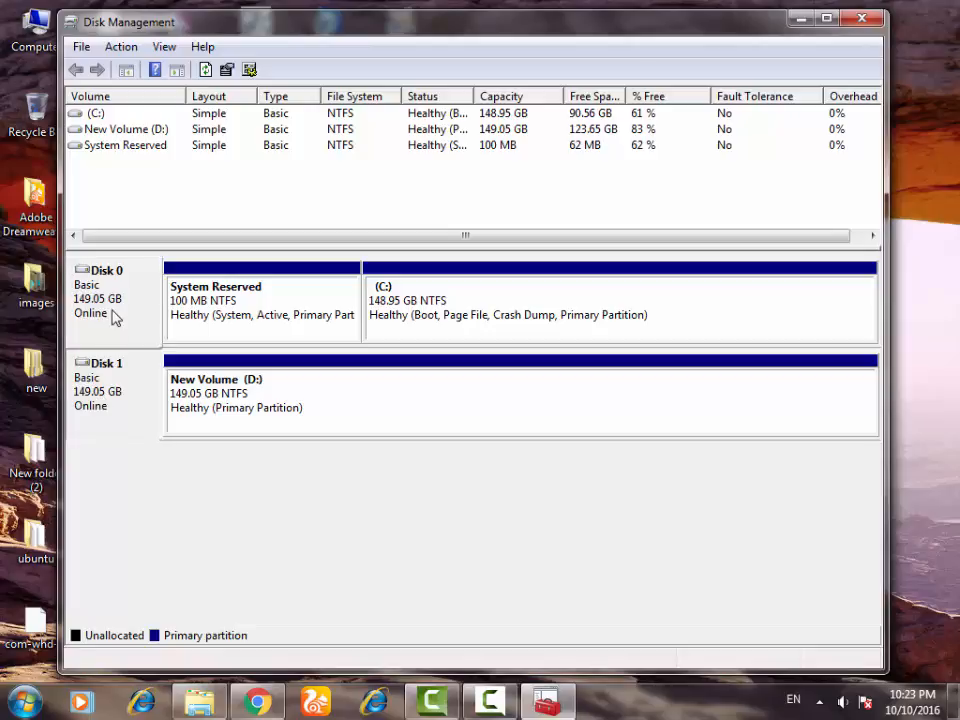
{"action": "left_click", "coordinate": [112, 310]}
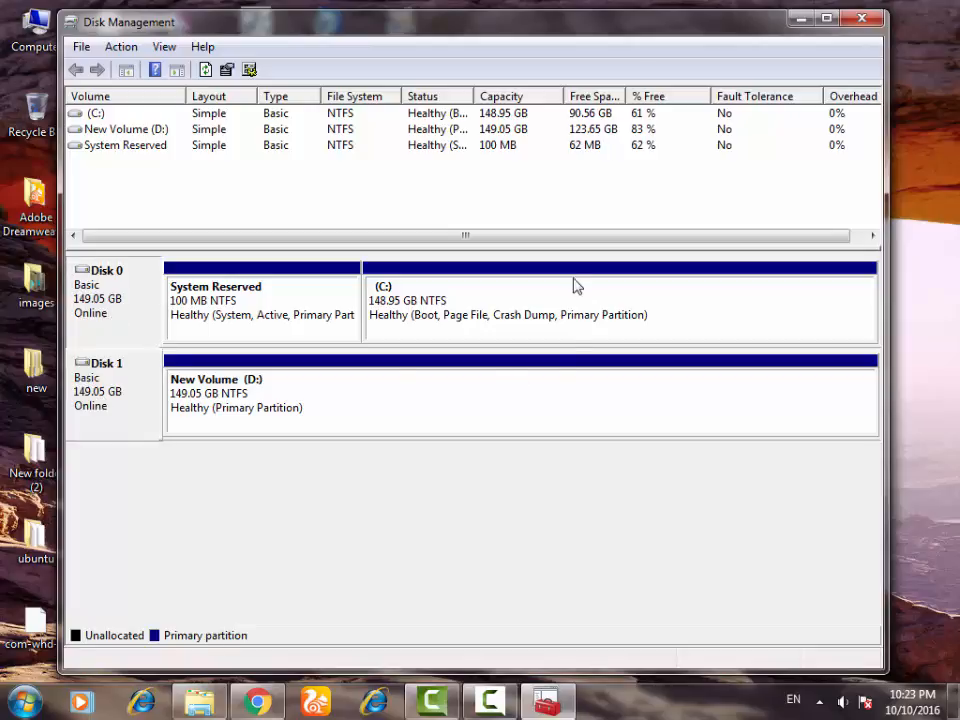
Step: Inspect the System Reserved, (C:) and New Volume (D:) partitions, dismissing the Windows color scheme message
{"action": "left_click", "coordinate": [229, 318]}
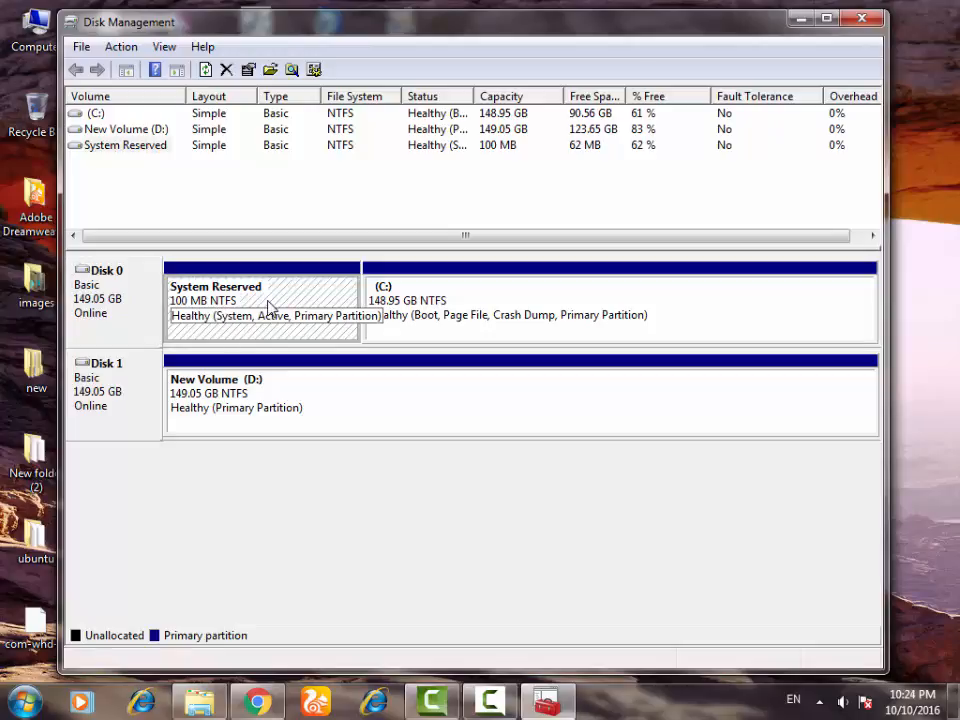
{"action": "left_click", "coordinate": [703, 153]}
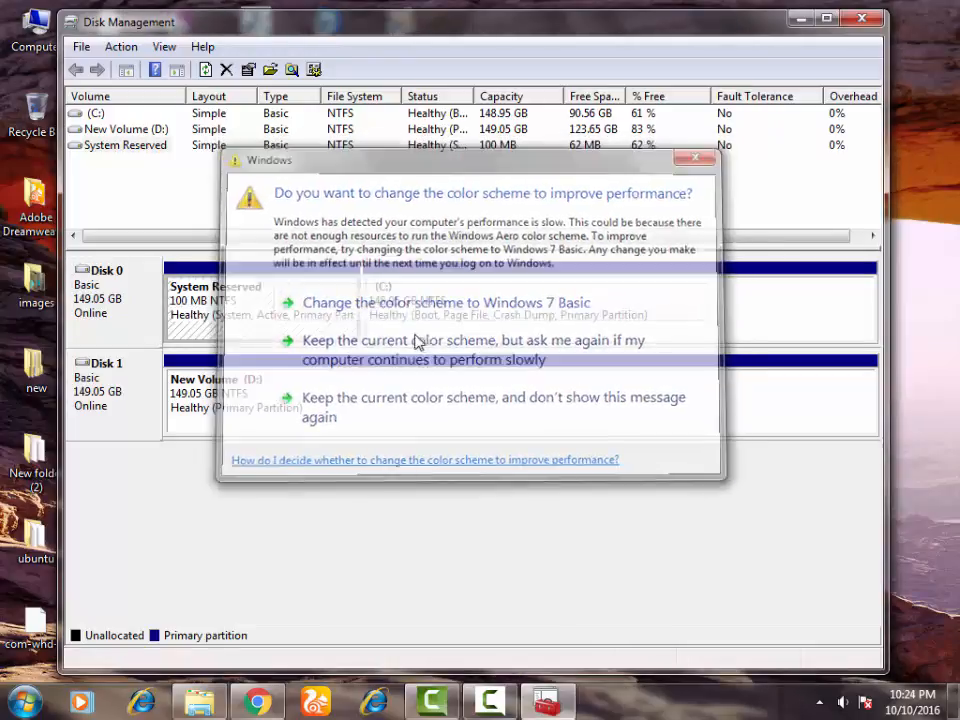
{"action": "left_click", "coordinate": [435, 313]}
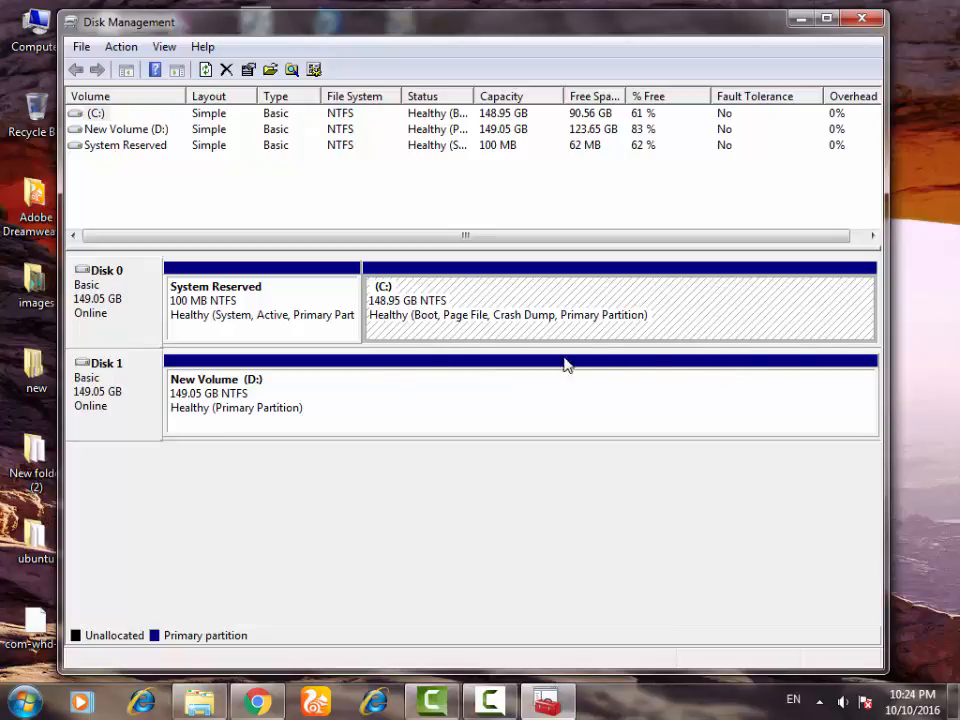
{"action": "left_click", "coordinate": [221, 392]}
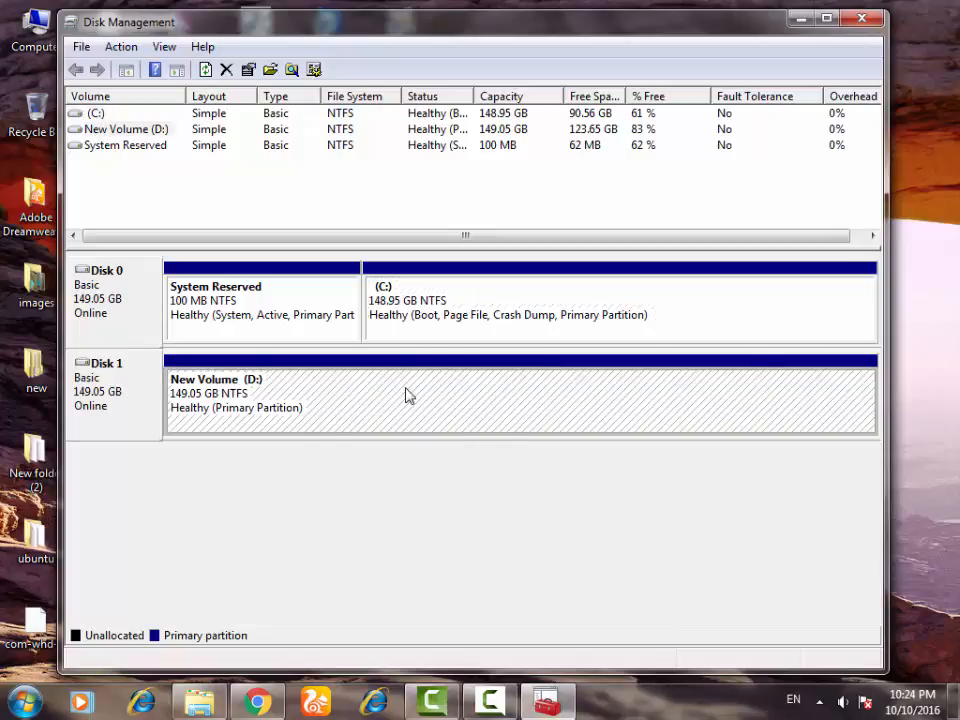
{"action": "left_click", "coordinate": [590, 312]}
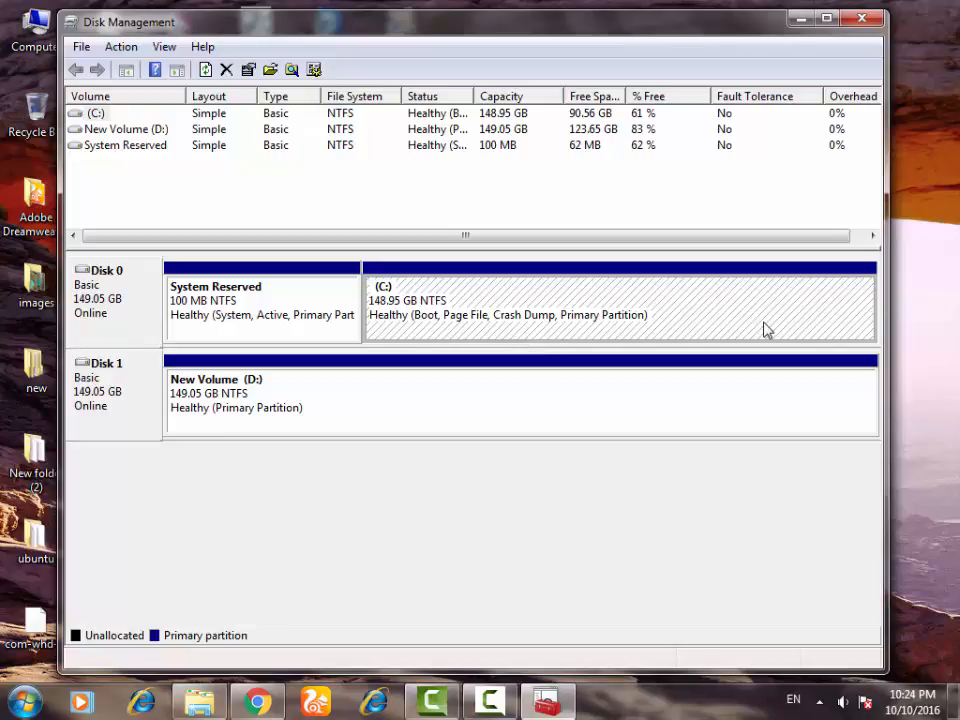
{"action": "left_click", "coordinate": [205, 388]}
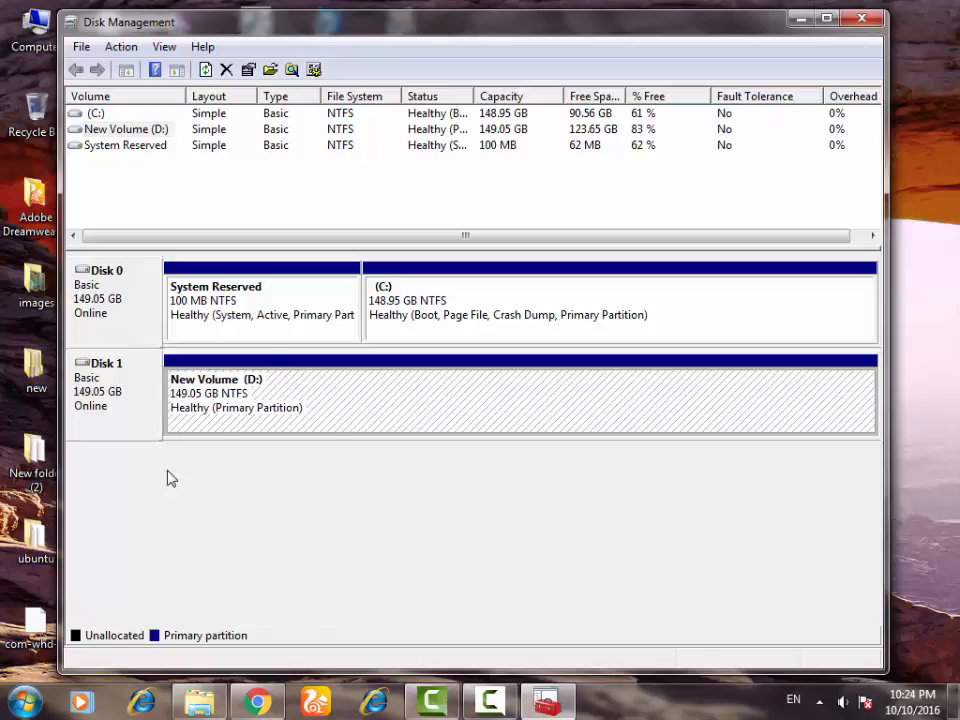
Step: Check New Volume (D:) in the Computer view of Windows Explorer, and close the Explorer window
{"action": "left_click", "coordinate": [199, 706]}
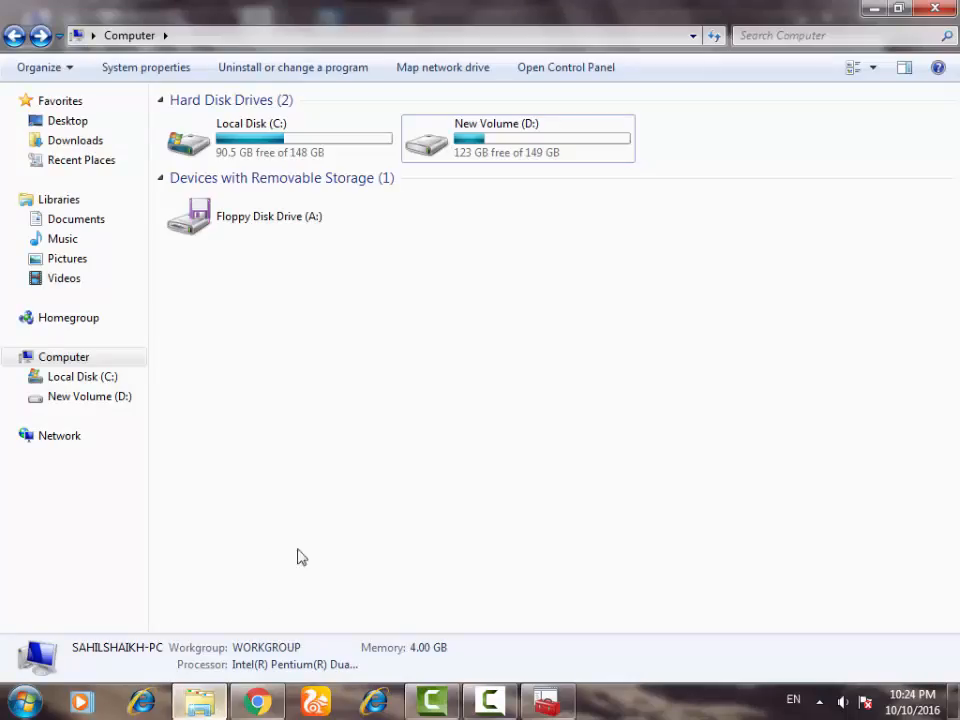
{"action": "left_click", "coordinate": [483, 162]}
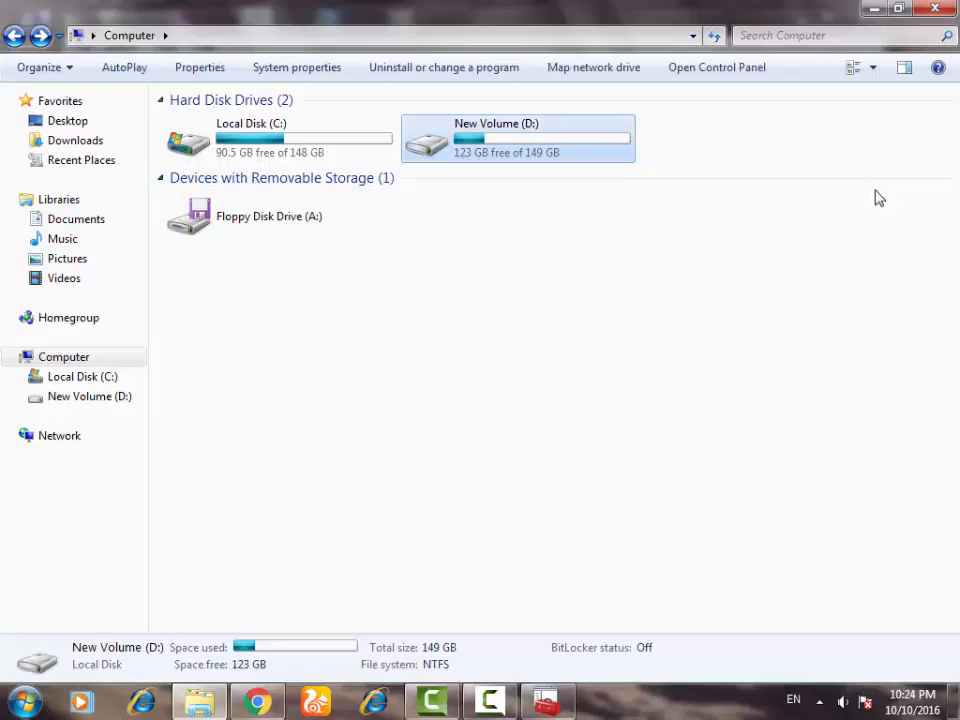
{"action": "left_click", "coordinate": [933, 10]}
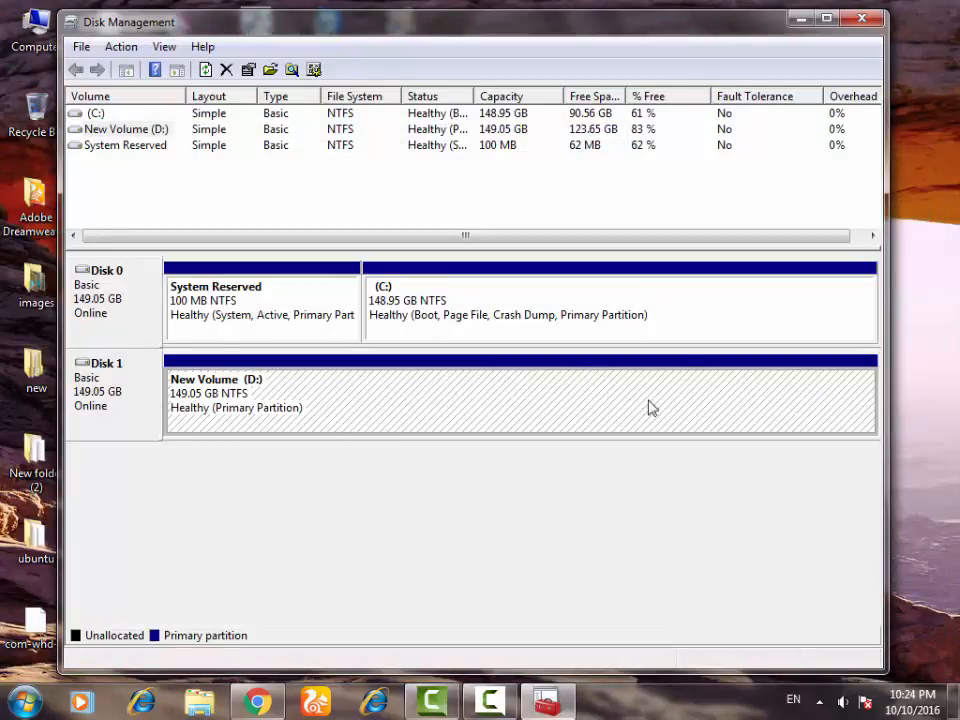
Step: Open the Shrink Volume dialog for New Volume (D:) on Disk 1, dismissing the Windows color scheme message
{"action": "right_click", "coordinate": [432, 398]}
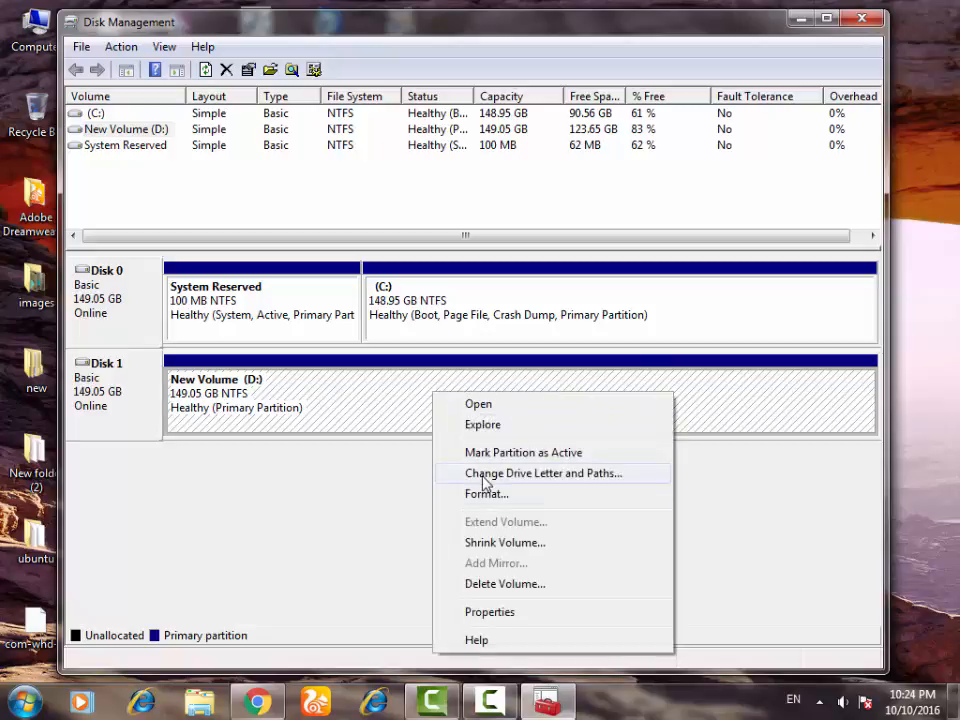
{"action": "left_click", "coordinate": [338, 383]}
{"action": "right_click", "coordinate": [337, 378]}
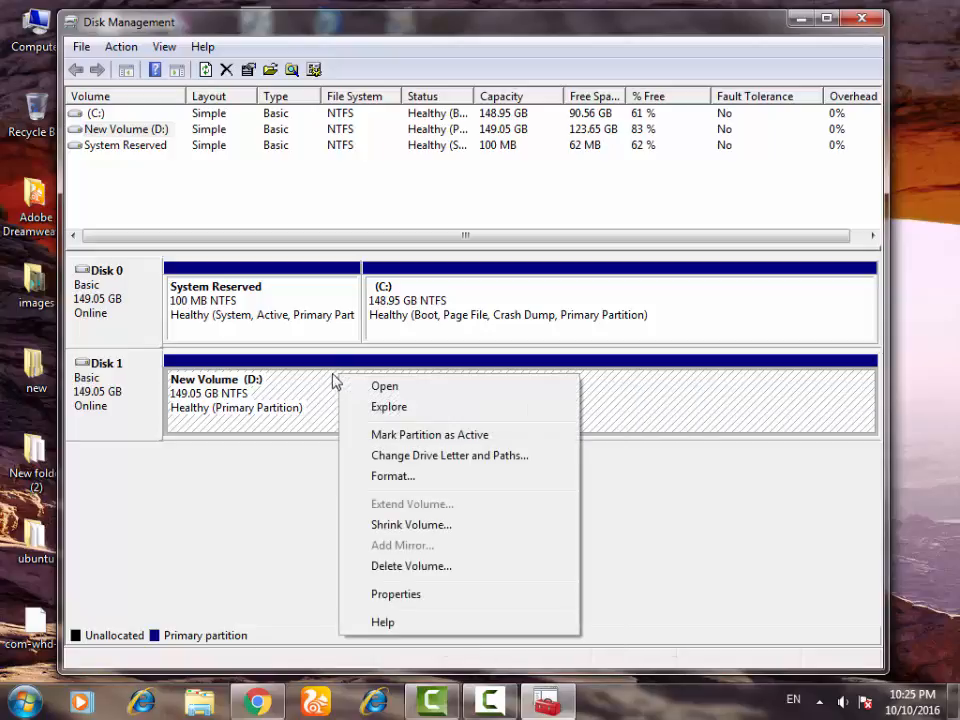
{"action": "left_click", "coordinate": [446, 535]}
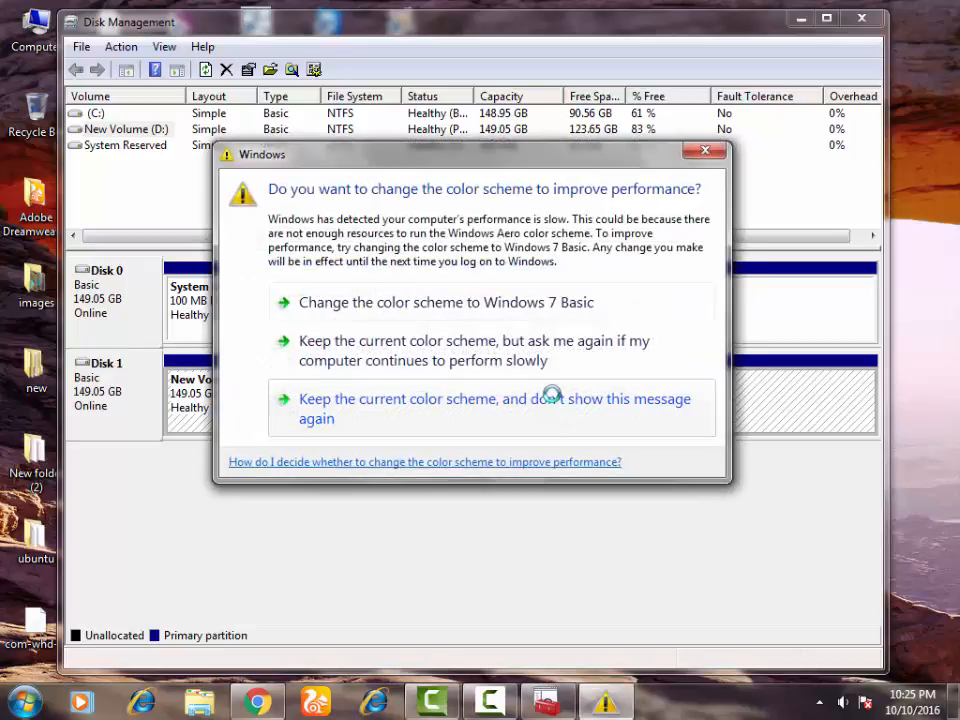
{"action": "left_click", "coordinate": [716, 157]}
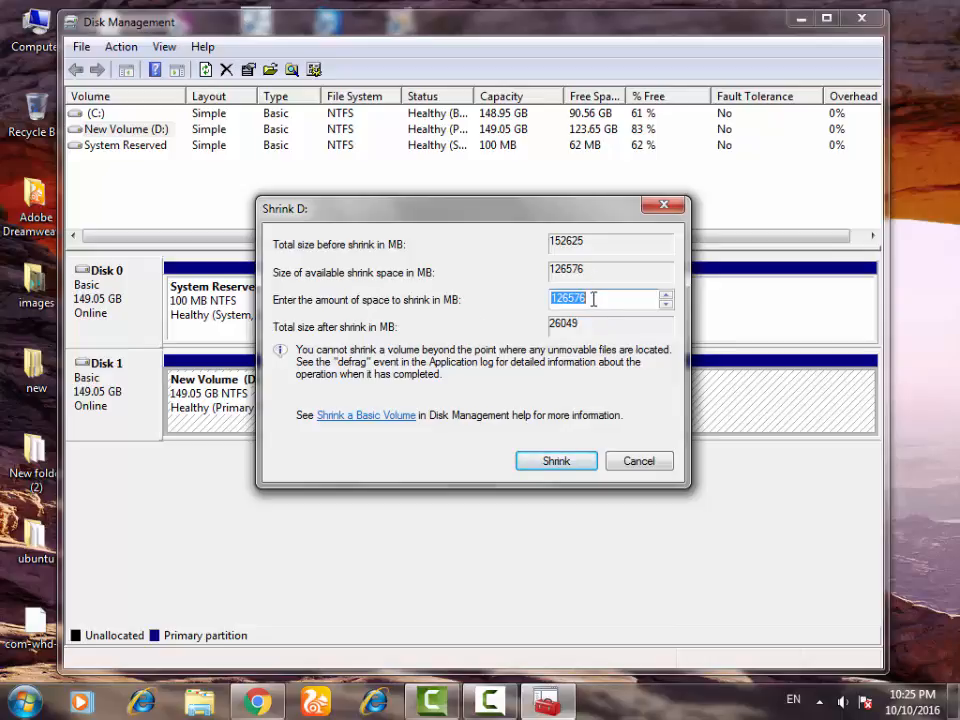
{"action": "left_click_drag", "start_coordinate": [593, 299], "coordinate": [527, 306]}
{"action": "left_click_drag", "start_coordinate": [610, 304], "coordinate": [495, 294]}
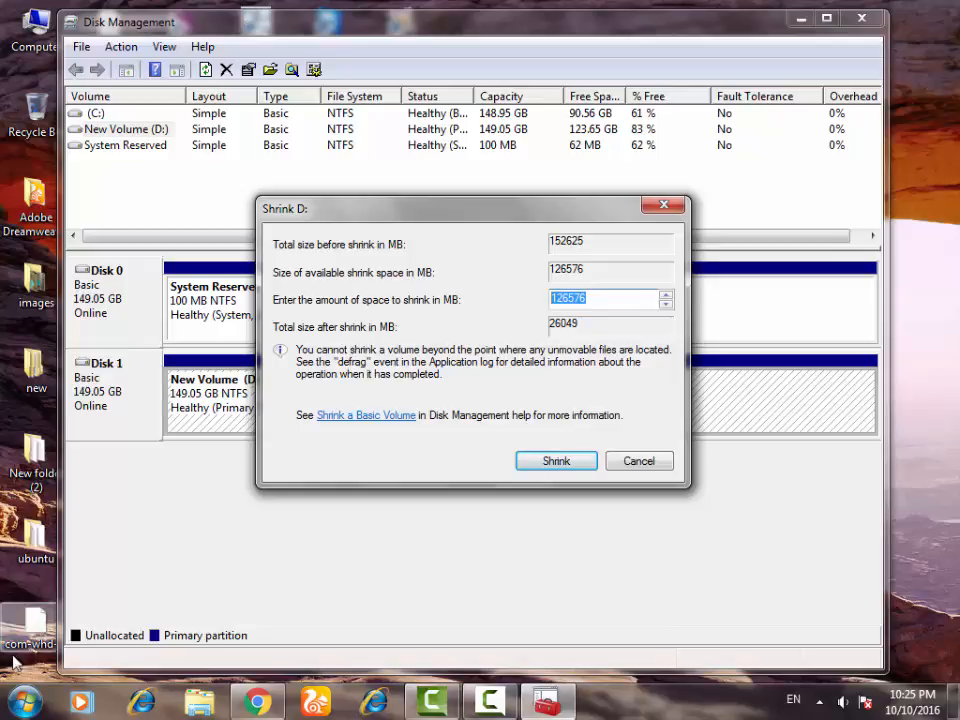
Step: Open Calculator and place it beside the Shrink D: dialog so both windows can be used
{"action": "left_click", "coordinate": [18, 705]}
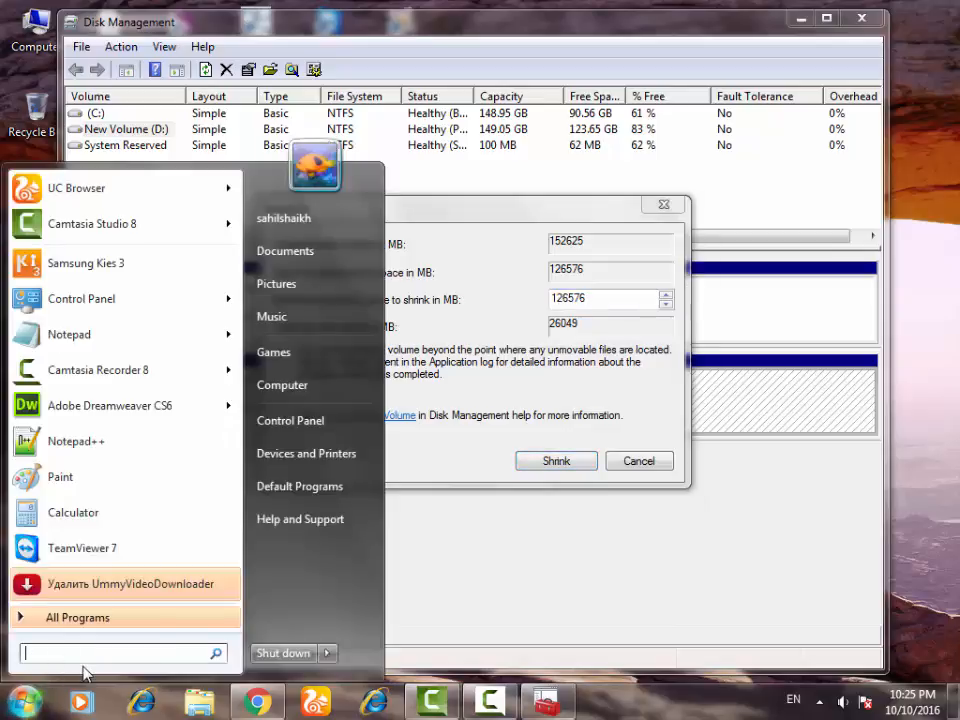
{"action": "type", "text": "cal"}
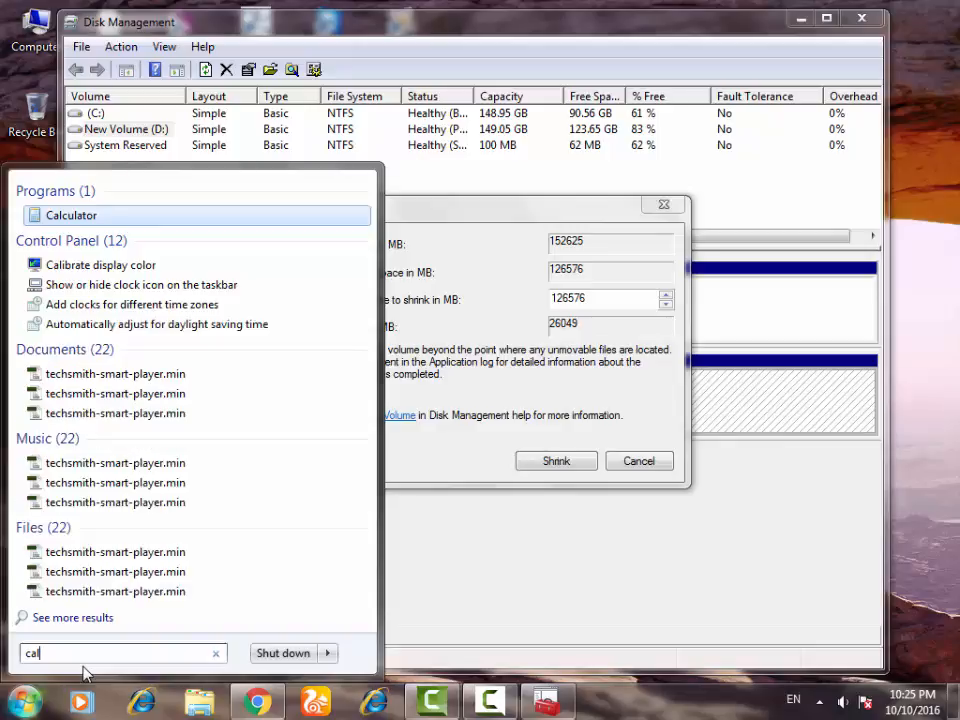
{"action": "key", "text": "Return"}
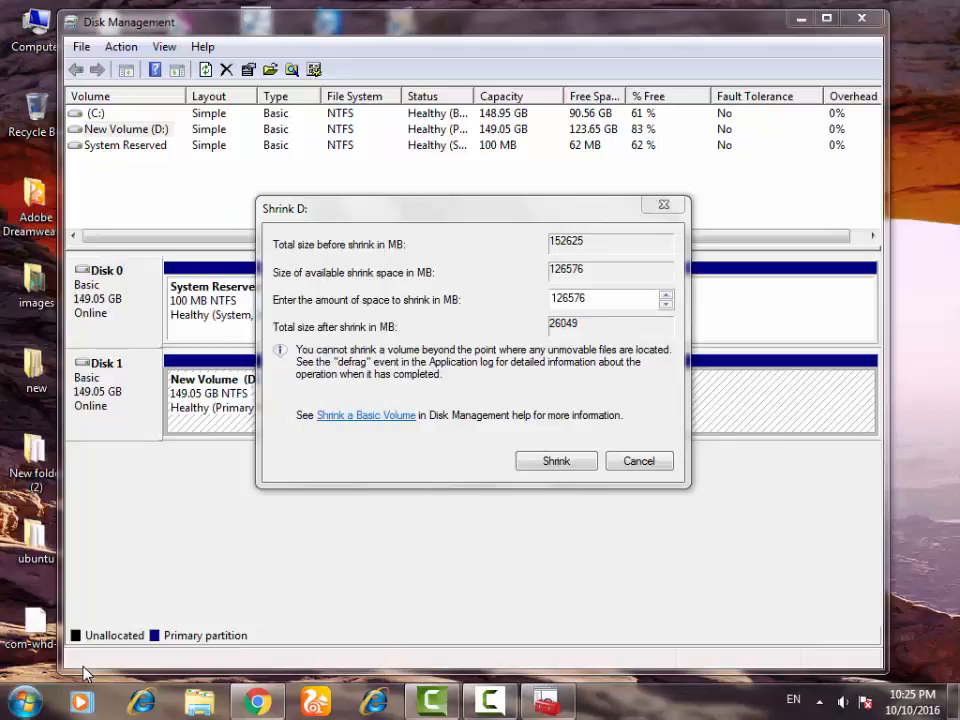
{"action": "left_click_drag", "start_coordinate": [152, 12], "coordinate": [805, 173]}
{"action": "left_click", "coordinate": [521, 206]}
{"action": "left_click_drag", "start_coordinate": [521, 206], "coordinate": [461, 198]}
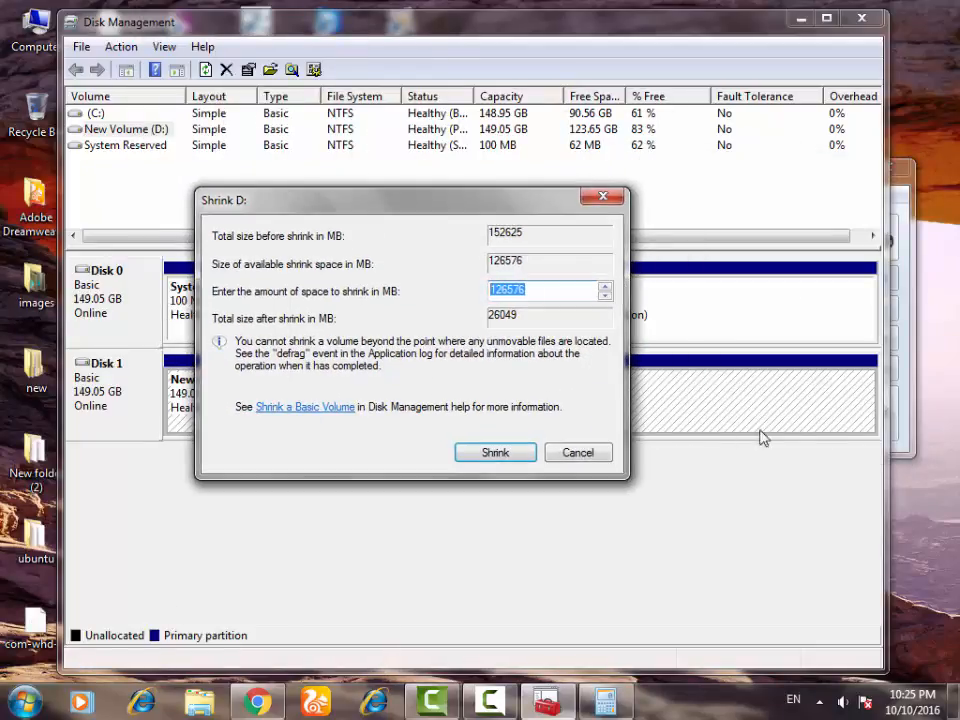
{"action": "left_click", "coordinate": [907, 347]}
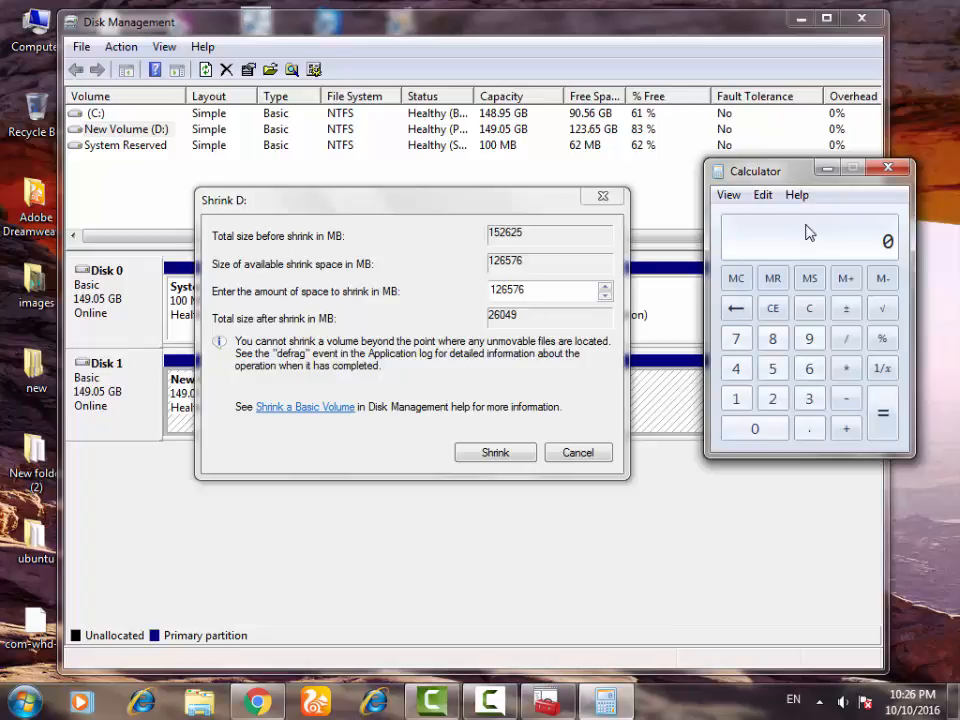
Step: Add 1024 and 1024 in Calculator, and clear the result
{"action": "type", "text": "1024+10"}
{"action": "type", "text": "24"}
{"action": "key", "text": "Return"}
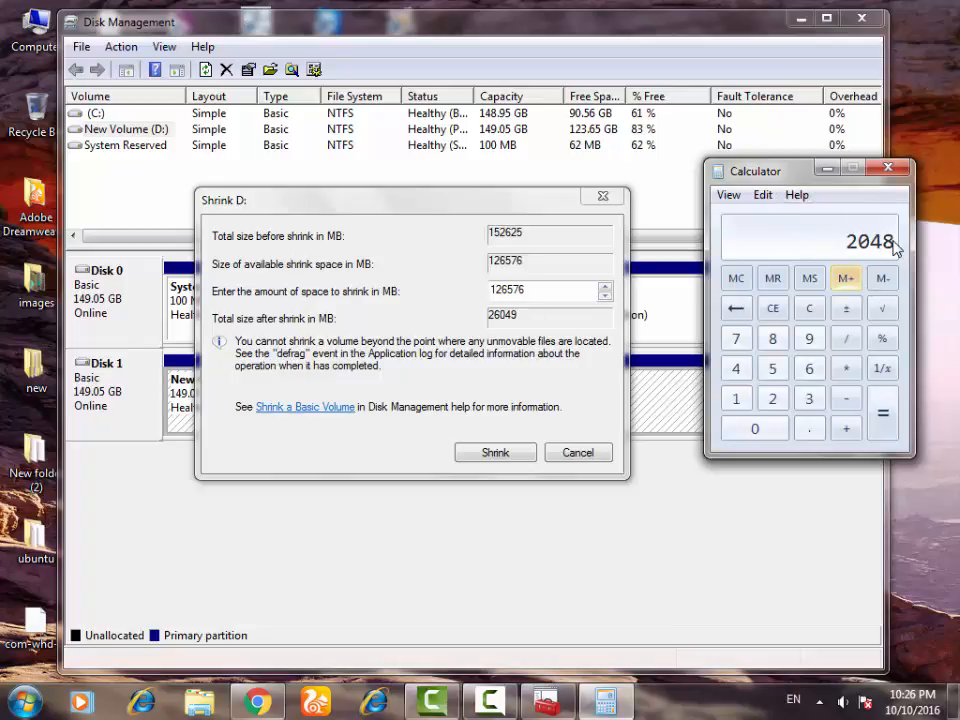
{"action": "key", "text": "Escape"}
{"action": "type", "text": "1024"}
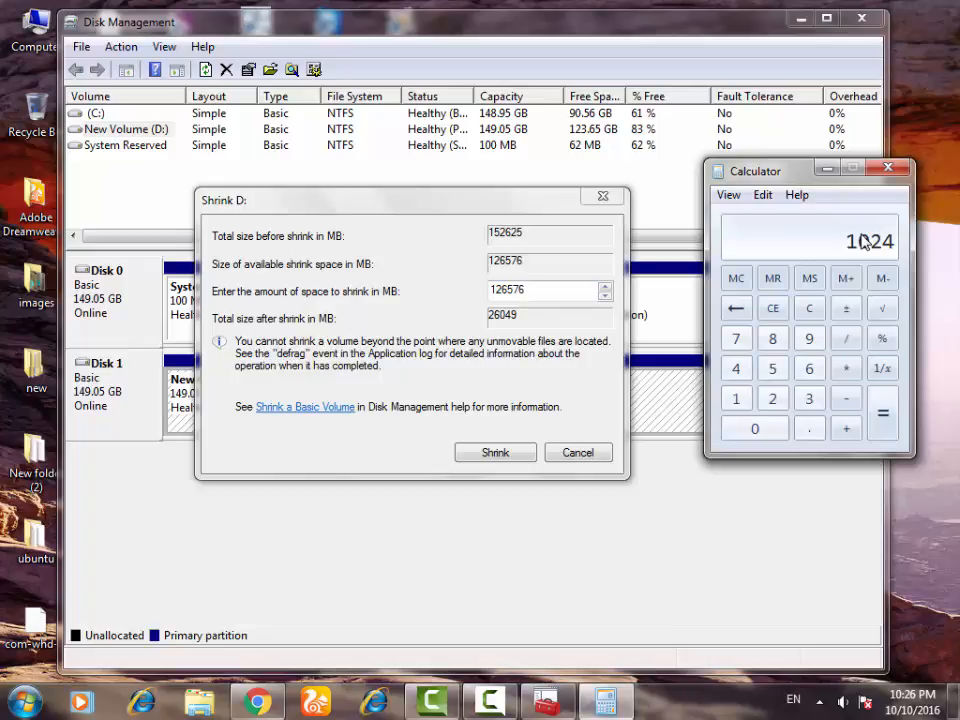
{"action": "type", "text": "00"}
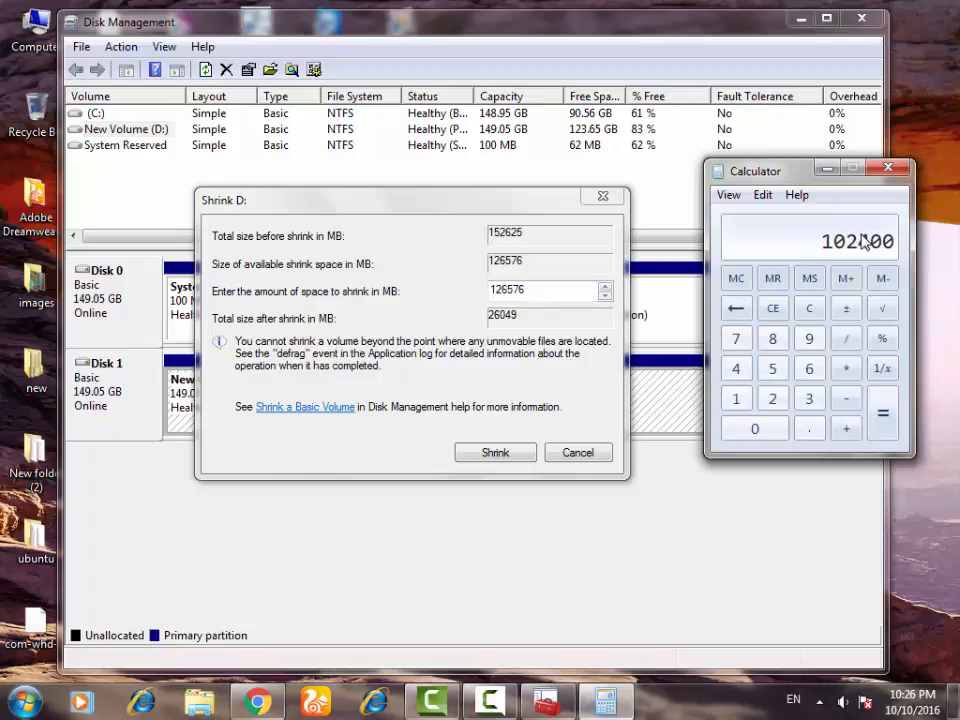
{"action": "key", "text": "BackSpace"}
{"action": "key", "text": "BackSpace"}
{"action": "key", "text": "BackSpace"}
{"action": "key", "text": "BackSpace"}
{"action": "key", "text": "BackSpace"}
{"action": "key", "text": "BackSpace"}
Step: Multiply 1024 by 50 in Calculator to convert 50 GB to megabytes, dismissing the color scheme message
{"action": "type", "text": "1024"}
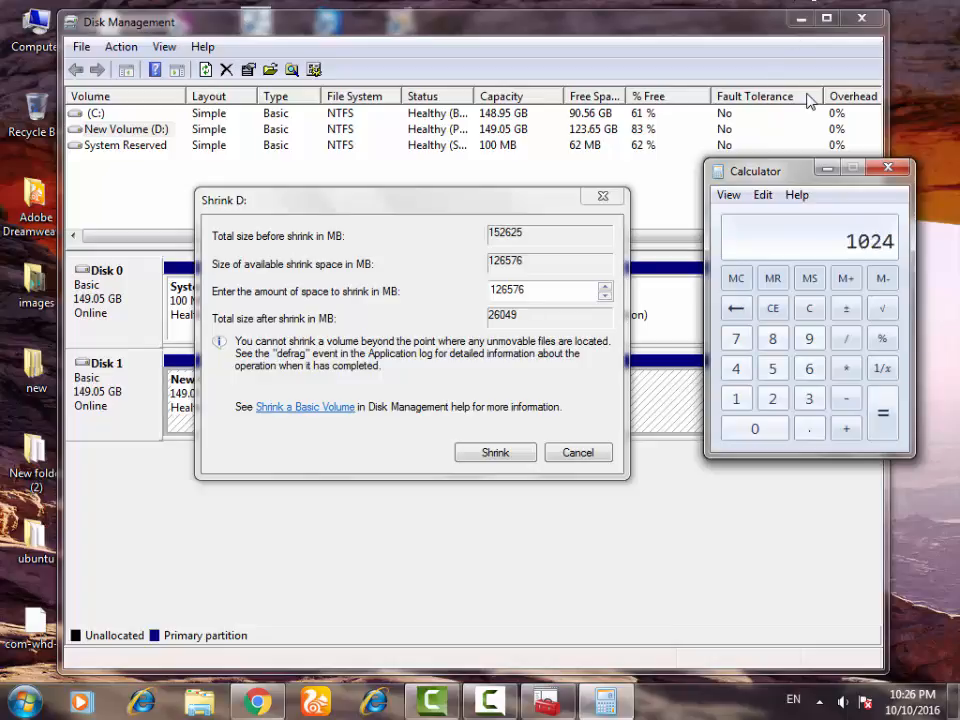
{"action": "key", "text": "asterisk"}
{"action": "type", "text": "50"}
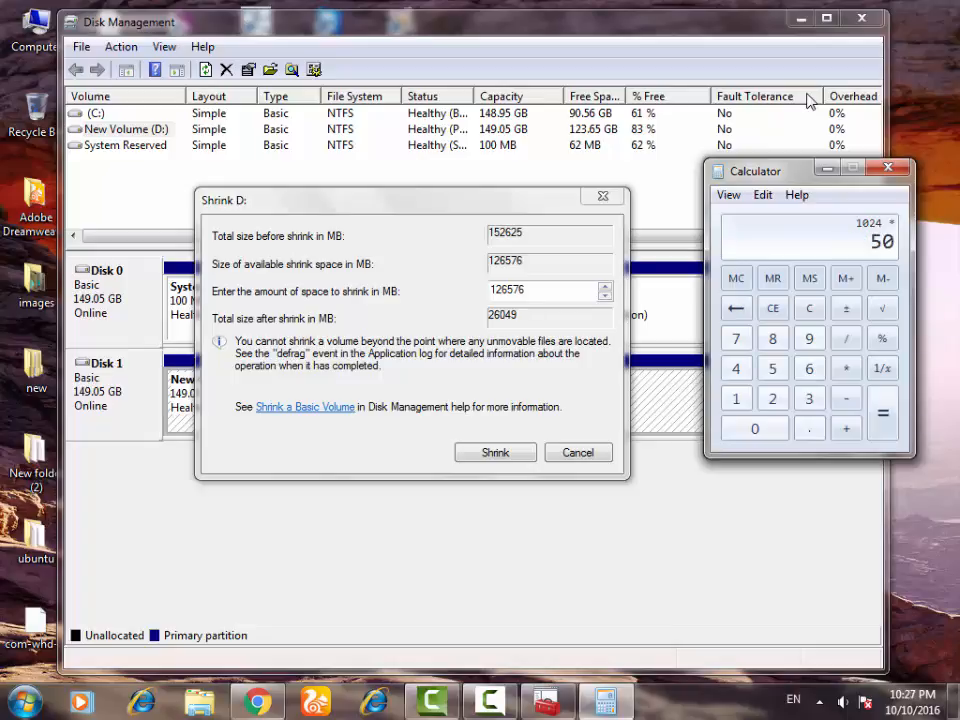
{"action": "key", "text": "Return"}
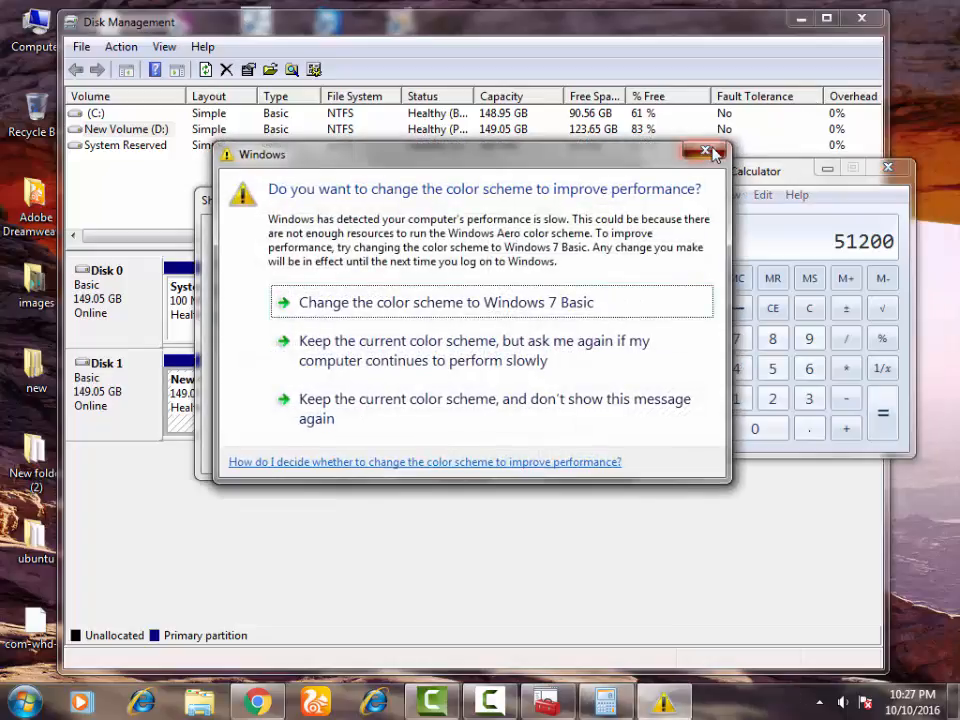
{"action": "key", "text": "Escape"}
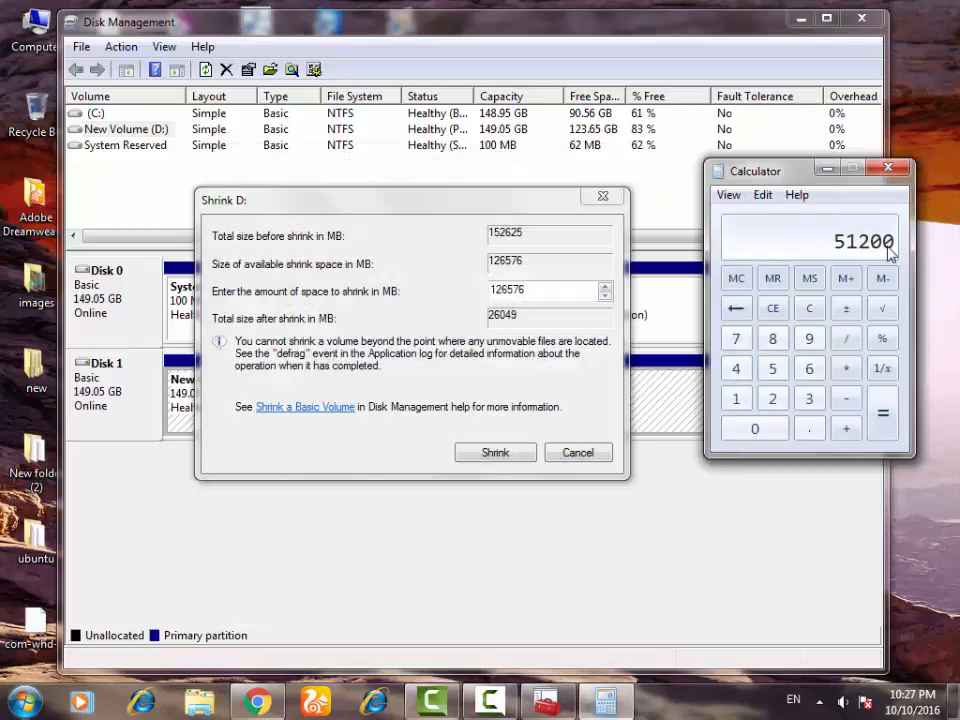
Step: Set the amount of space to shrink to 51200 MB and shrink New Volume (D:)
{"action": "left_click", "coordinate": [562, 290]}
{"action": "key", "text": "BackSpace"}
{"action": "key", "text": "BackSpace"}
{"action": "key", "text": "BackSpace"}
{"action": "key", "text": "BackSpace"}
{"action": "key", "text": "BackSpace"}
{"action": "key", "text": "BackSpace"}
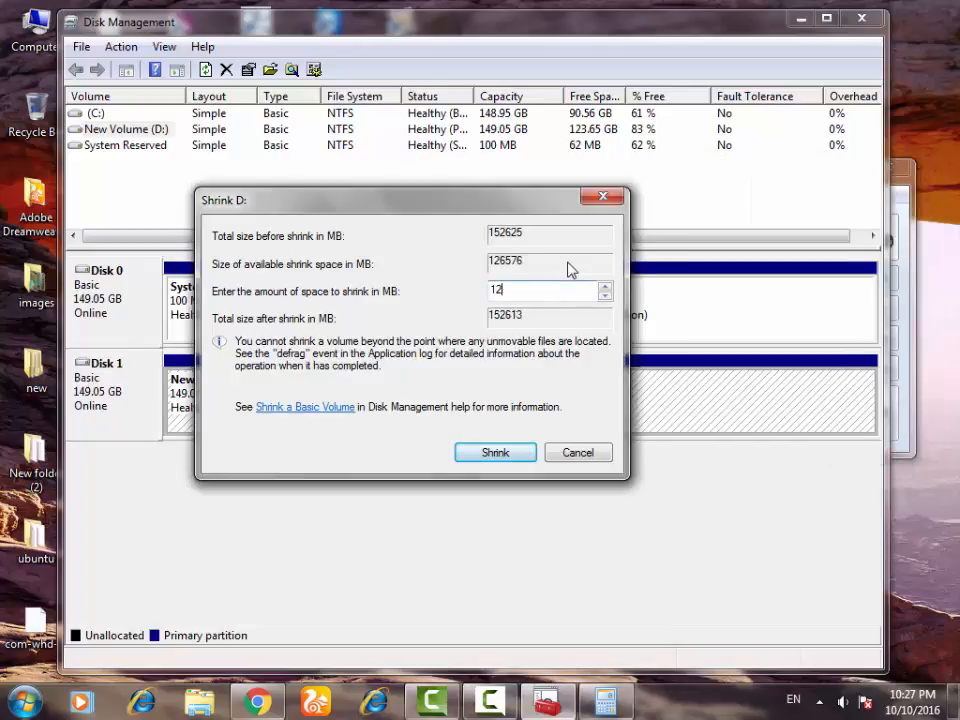
{"action": "left_click", "coordinate": [795, 20]}
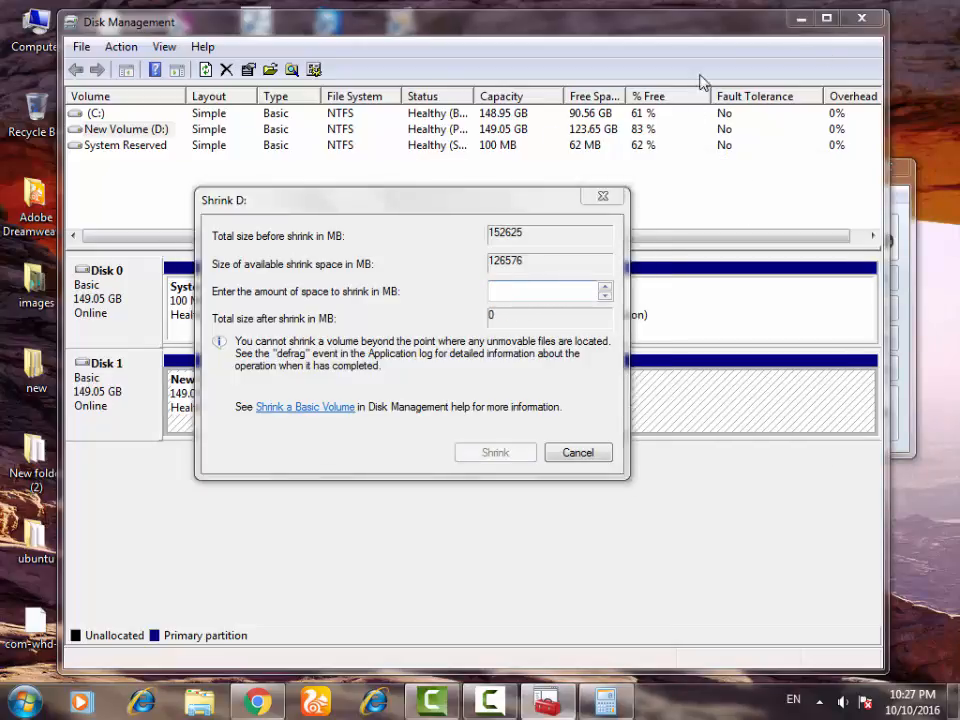
{"action": "left_click", "coordinate": [912, 334]}
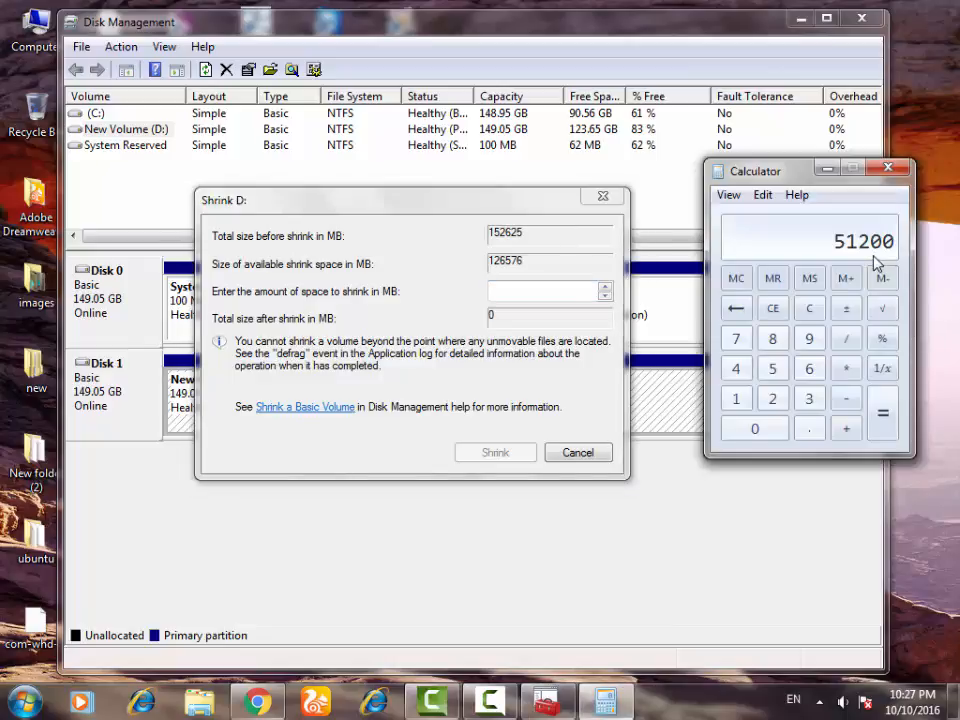
{"action": "left_click", "coordinate": [550, 289]}
{"action": "type", "text": "51200"}
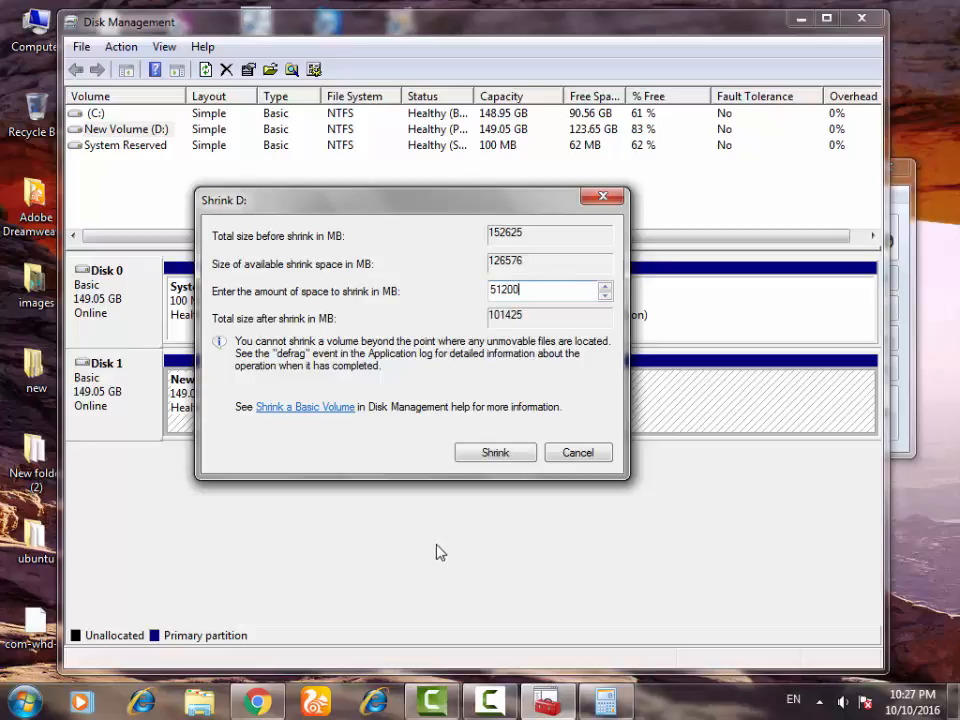
{"action": "left_click", "coordinate": [494, 453]}
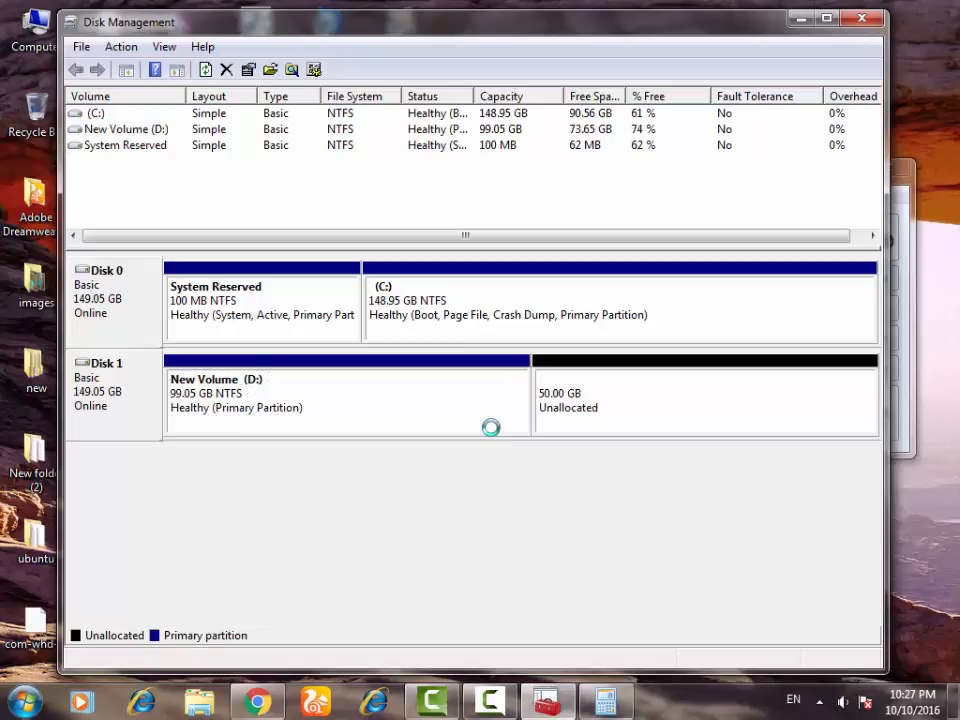
Step: Inspect New Volume (D:) and the unallocated space beside it on Disk 1
{"action": "left_click", "coordinate": [193, 404]}
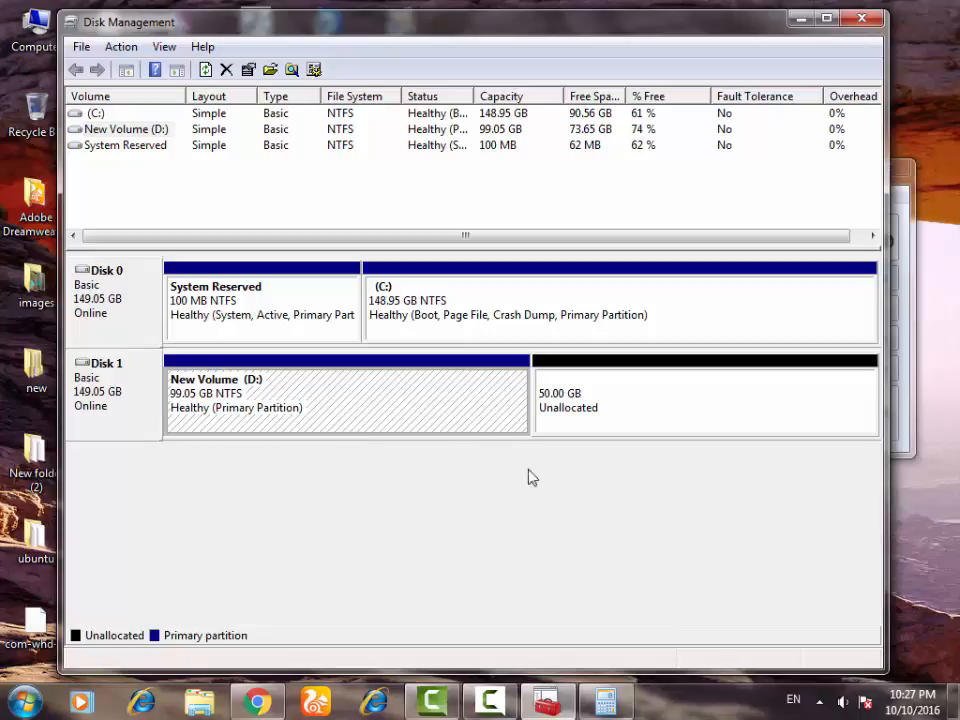
{"action": "left_click", "coordinate": [645, 418]}
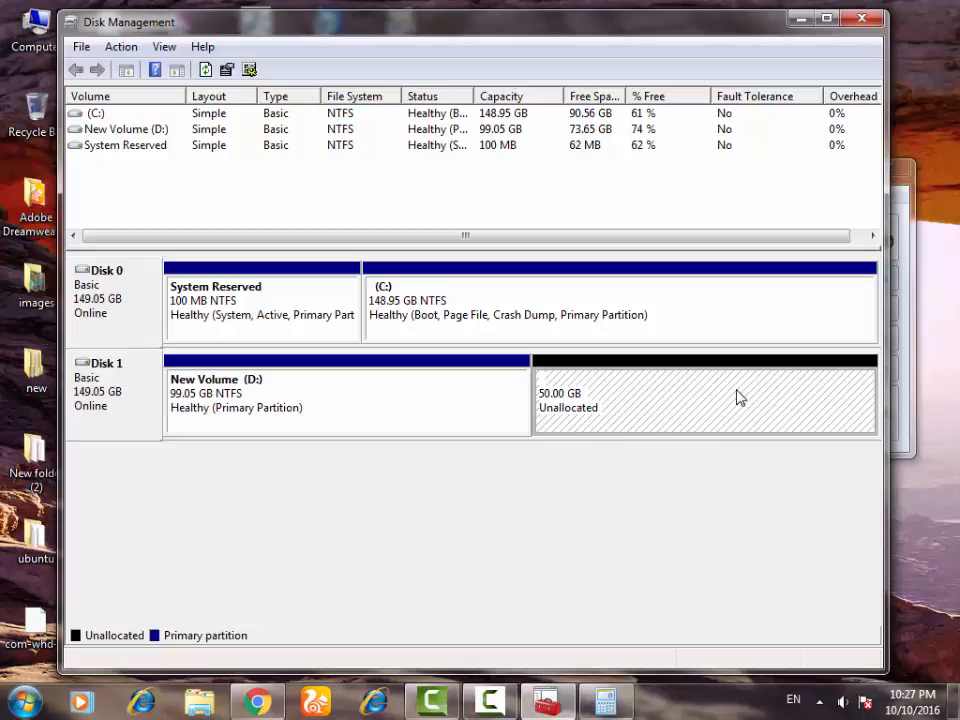
Step: Check the total size and free space of New Volume (D:) in Windows Explorer's Computer view, and close the window
{"action": "left_click", "coordinate": [220, 692]}
{"action": "left_click", "coordinate": [98, 364]}
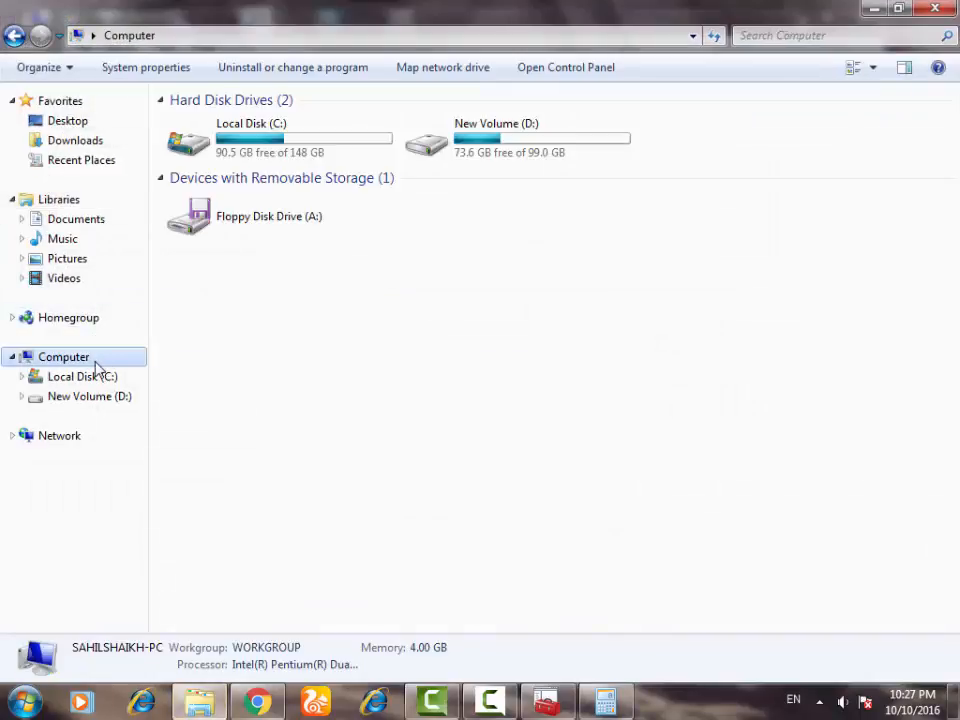
{"action": "left_click", "coordinate": [695, 137]}
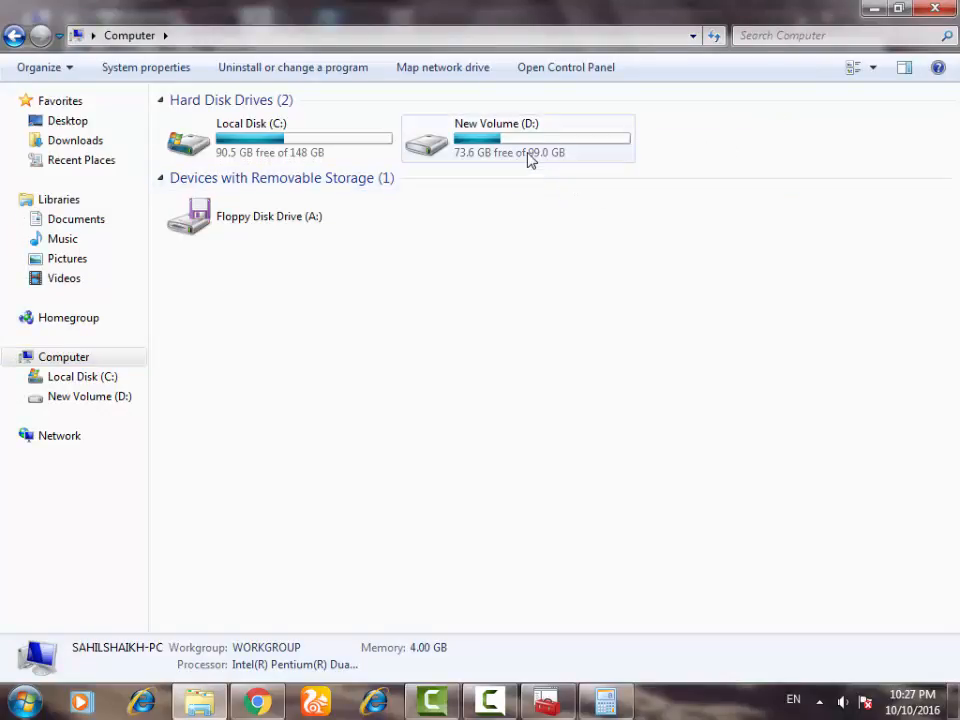
{"action": "left_click", "coordinate": [492, 155]}
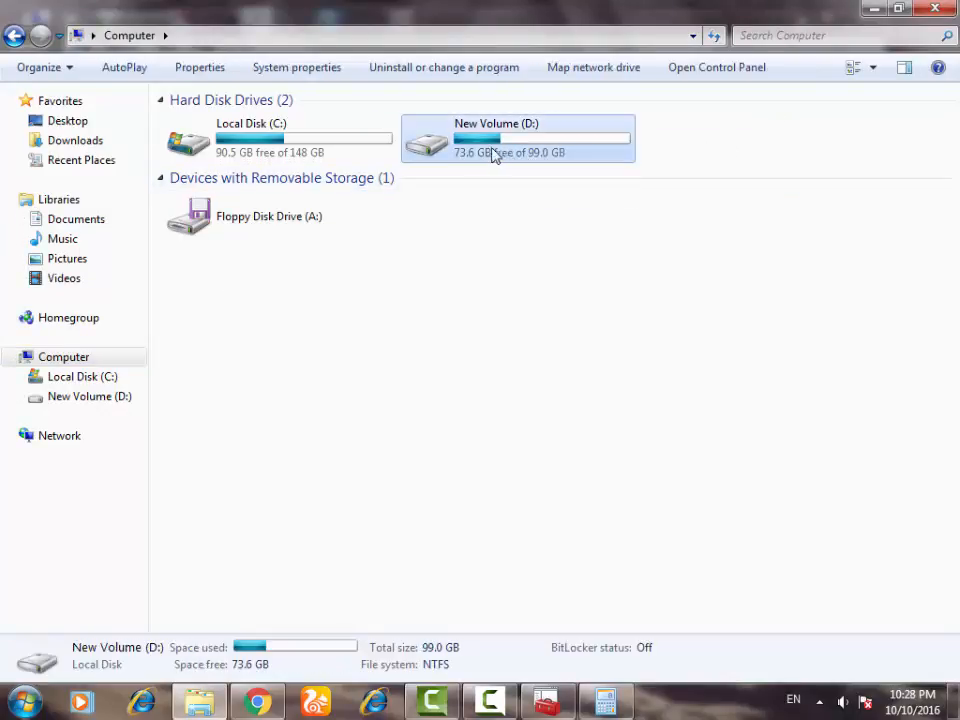
{"action": "left_click", "coordinate": [540, 248]}
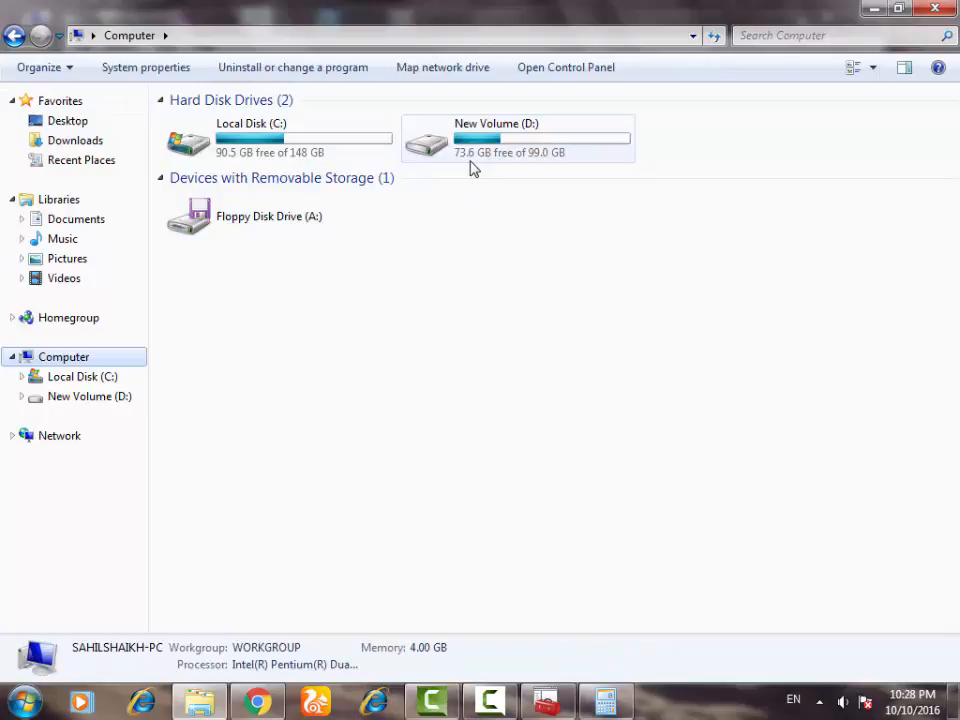
{"action": "left_click", "coordinate": [526, 152]}
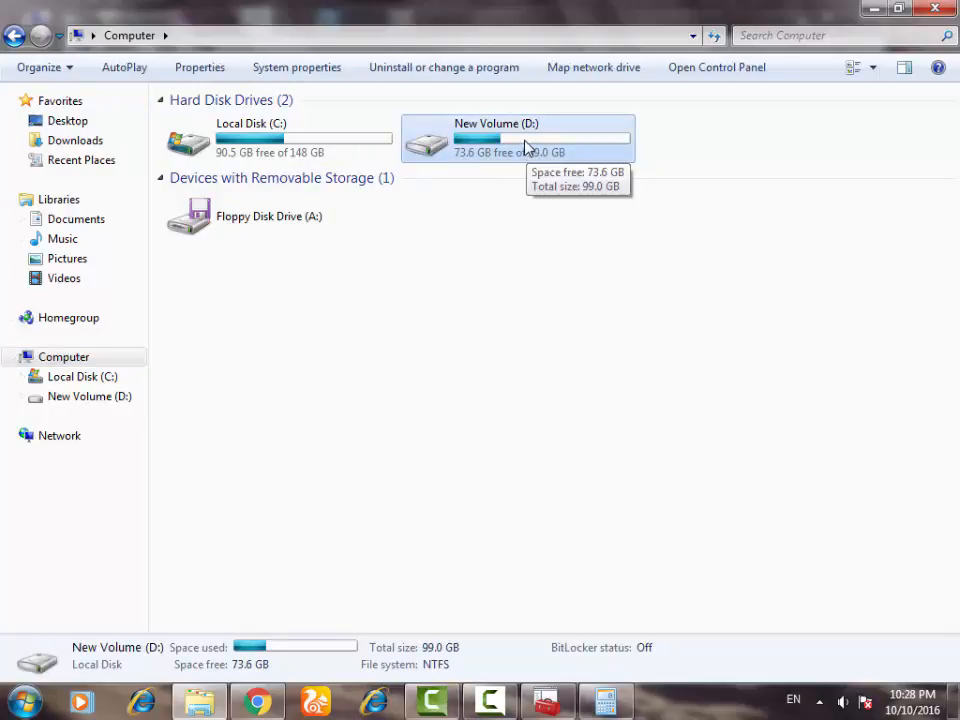
{"action": "left_click", "coordinate": [907, 8]}
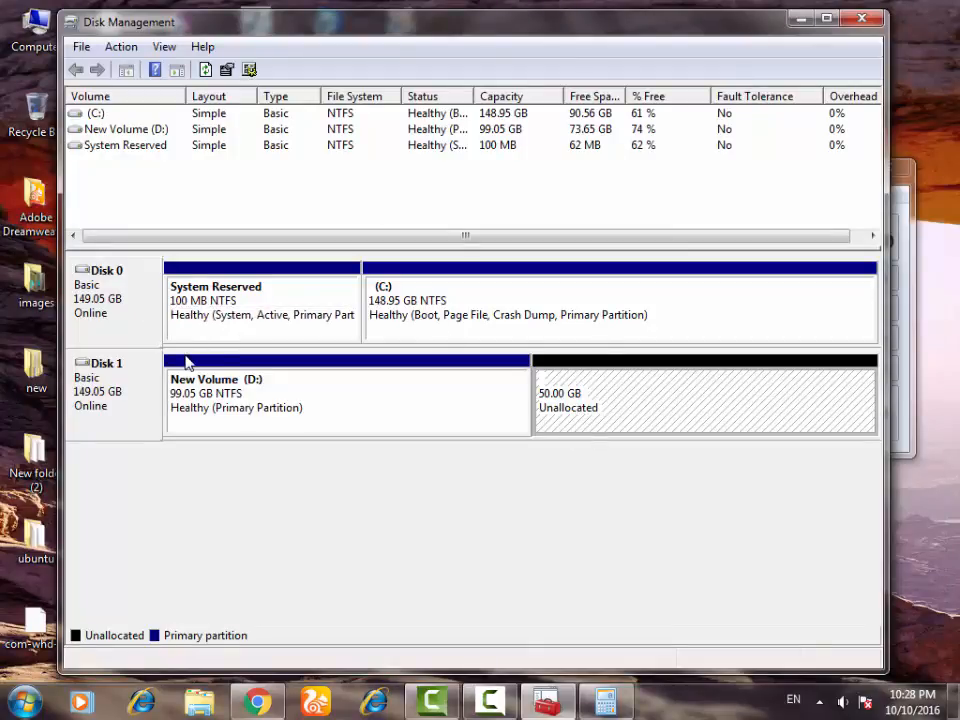
Step: Compare the (C:) and System Reserved partitions on Disk 0 with New Volume (D:) and the unallocated space on Disk 1
{"action": "left_click", "coordinate": [376, 281]}
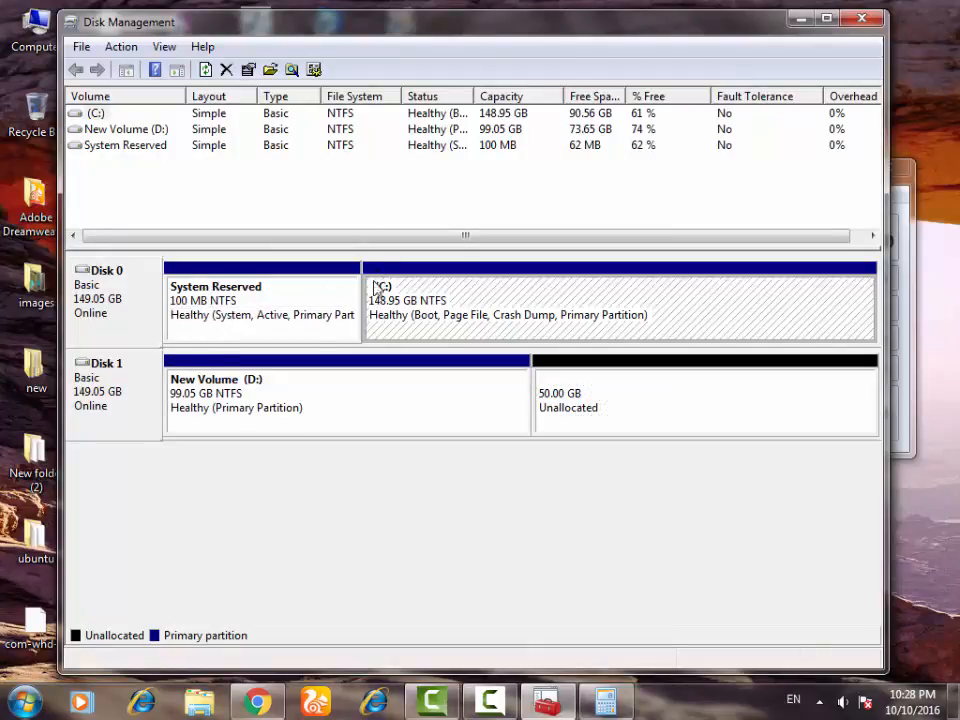
{"action": "left_click", "coordinate": [284, 268]}
{"action": "left_click", "coordinate": [420, 279]}
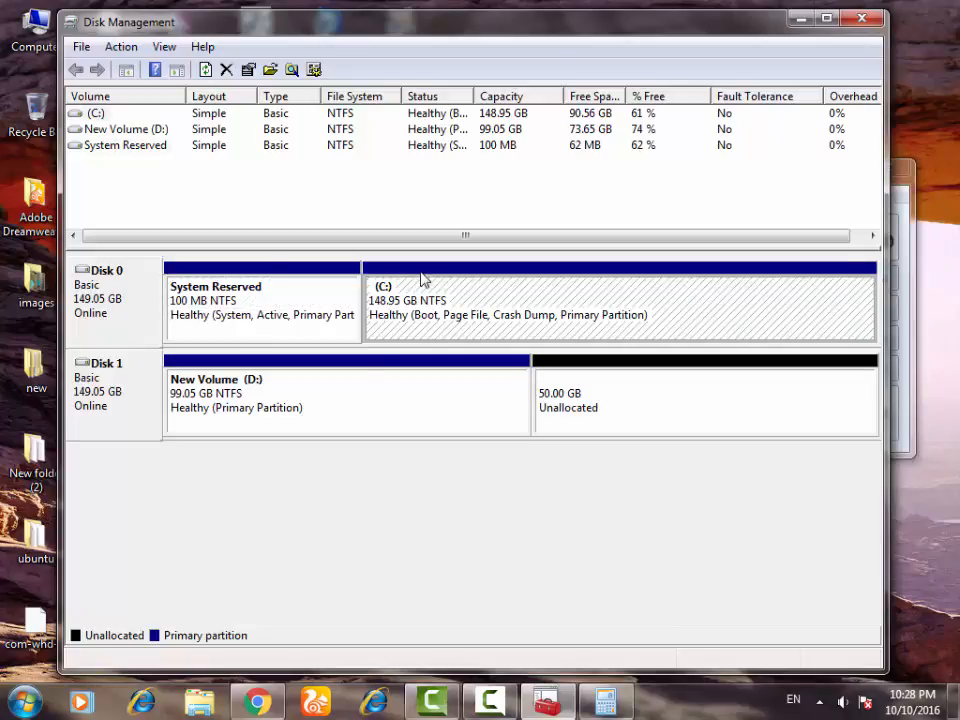
{"action": "left_click", "coordinate": [364, 381]}
{"action": "left_click", "coordinate": [600, 410]}
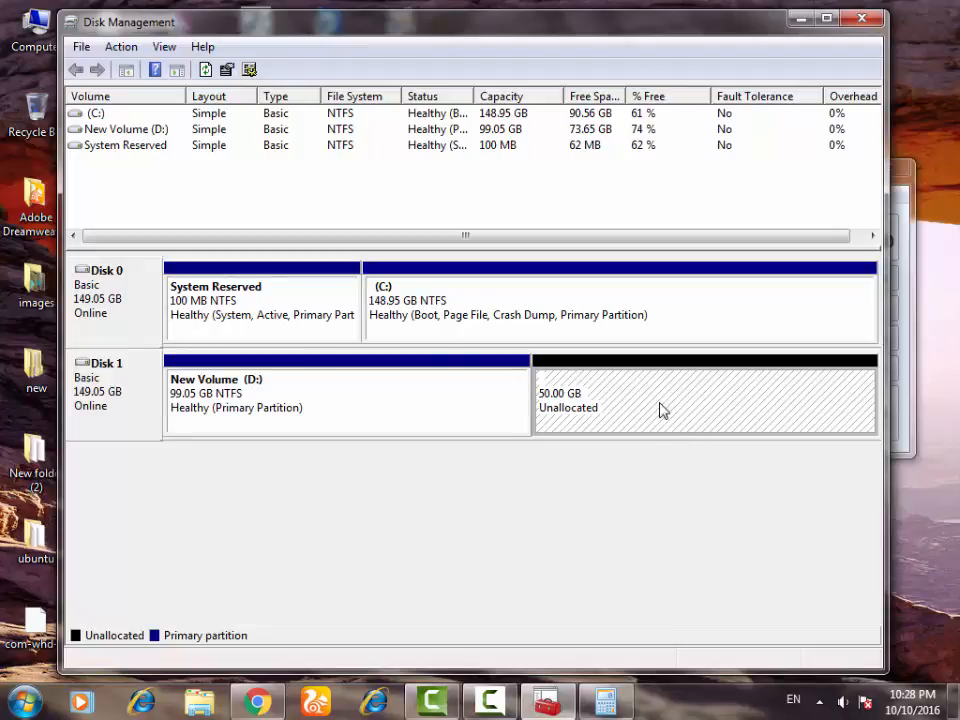
Step: Select New Volume (D:), recheck the drives in Windows Explorer's Computer view, and return to Disk Management
{"action": "left_click", "coordinate": [270, 422]}
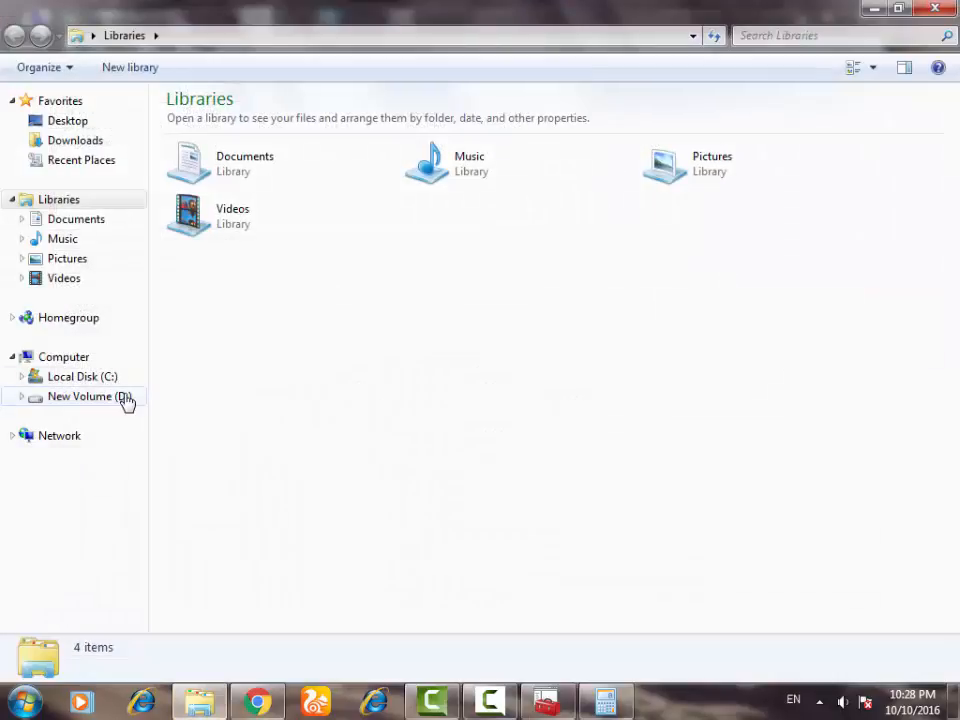
{"action": "left_click", "coordinate": [97, 362]}
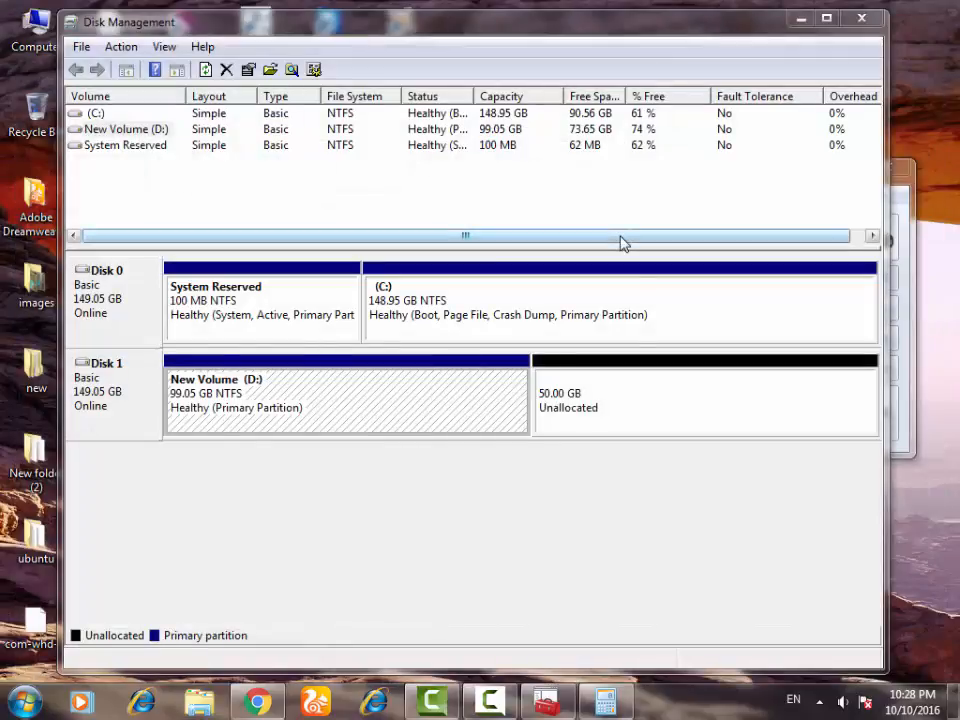
Step: Start a new simple volume in the unallocated space on Disk 1 with a size of 51199 MB
{"action": "left_click", "coordinate": [639, 426]}
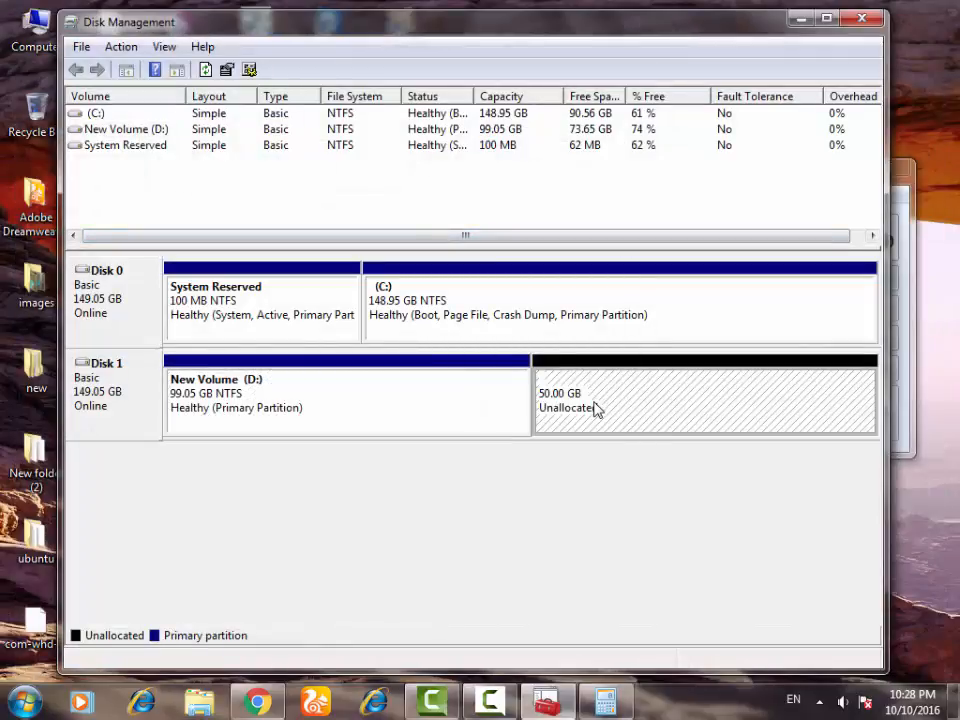
{"action": "right_click", "coordinate": [630, 386]}
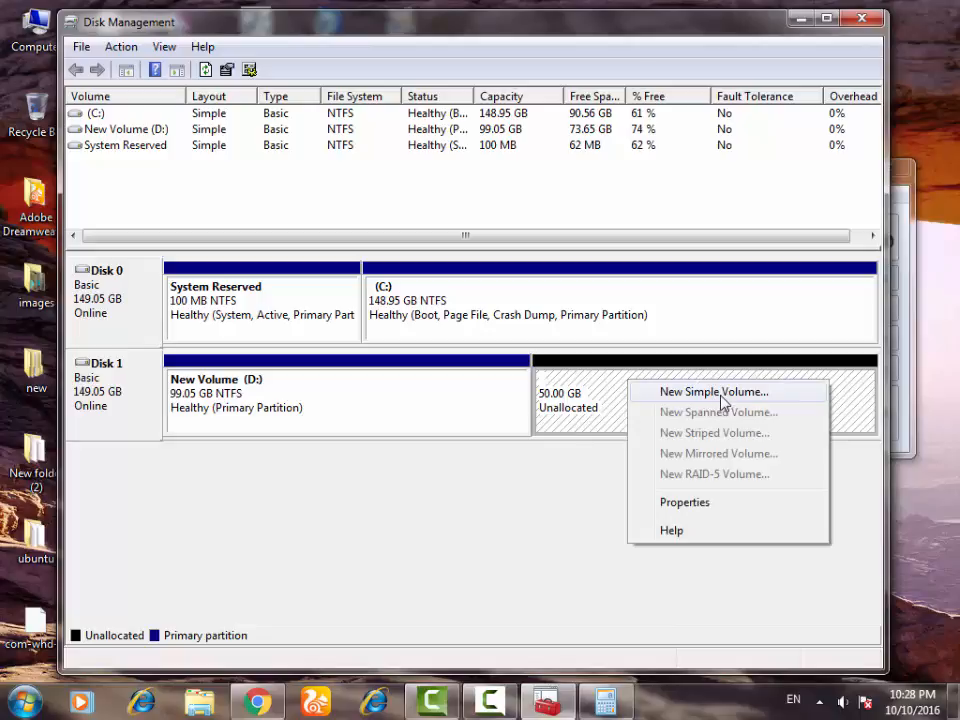
{"action": "left_click", "coordinate": [752, 396]}
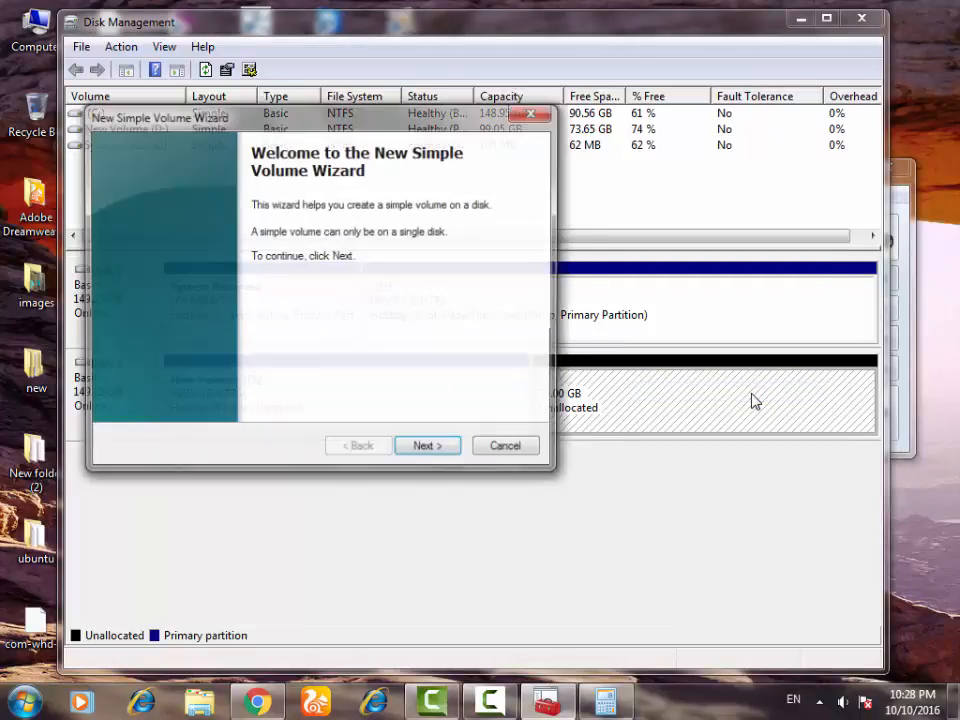
{"action": "left_click", "coordinate": [427, 448]}
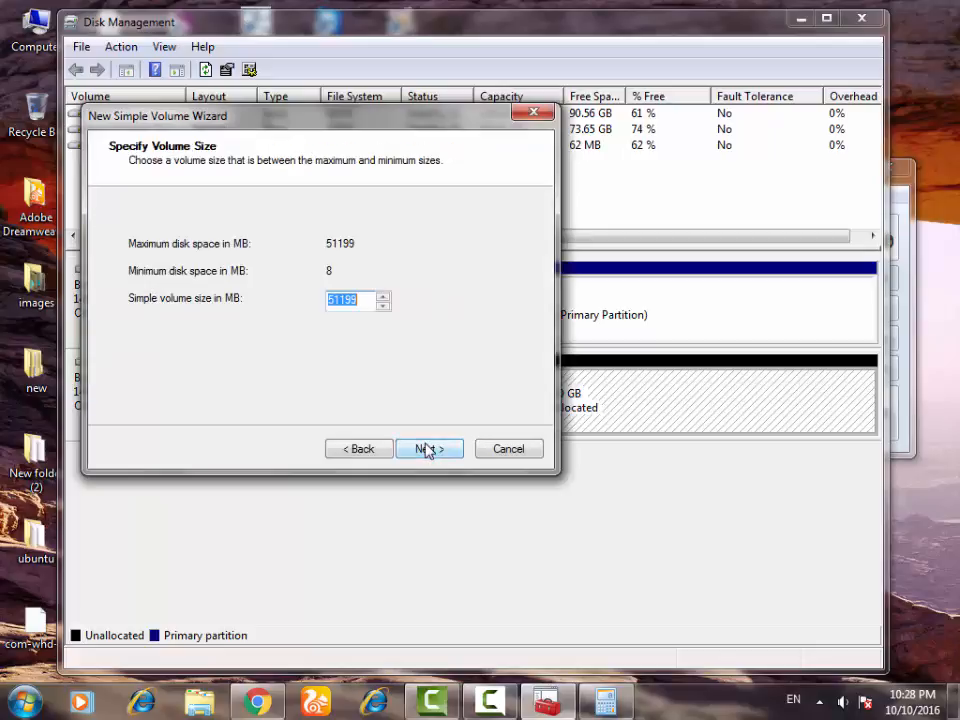
{"action": "left_click", "coordinate": [427, 448]}
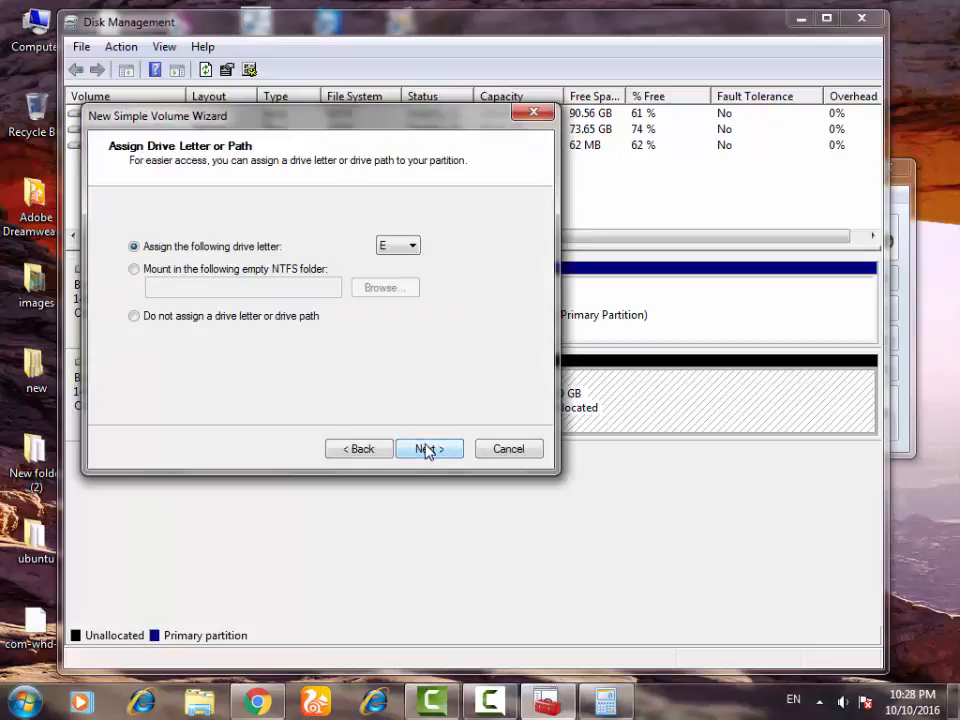
Step: Assign drive letter E and create the volume with an NTFS quick format, Default allocation unit size and the label New Volume
{"action": "left_click", "coordinate": [427, 448]}
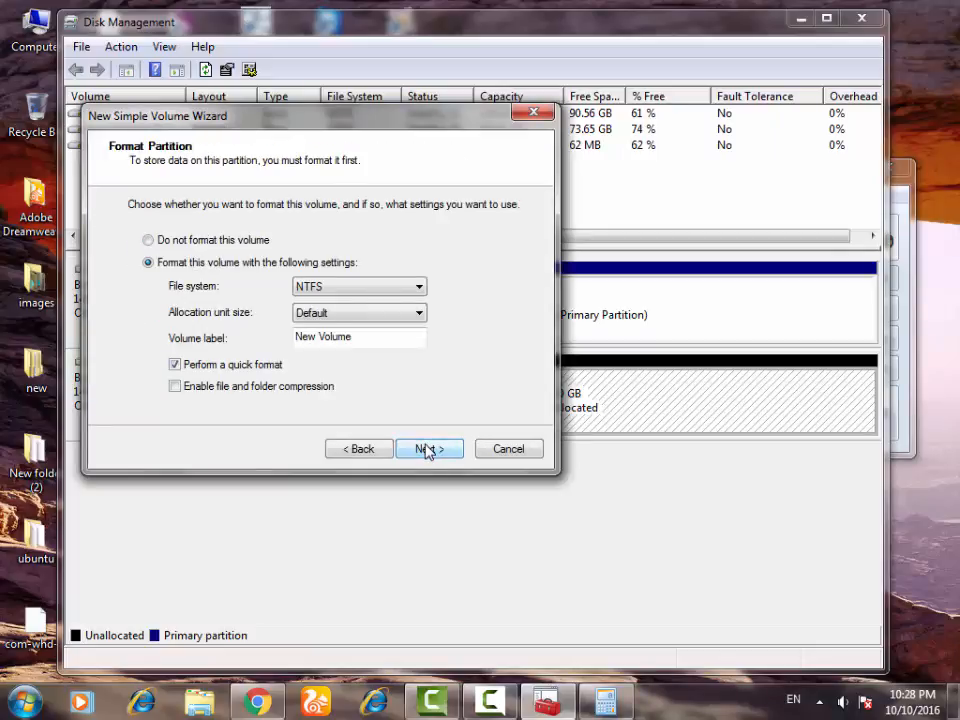
{"action": "left_click", "coordinate": [350, 452]}
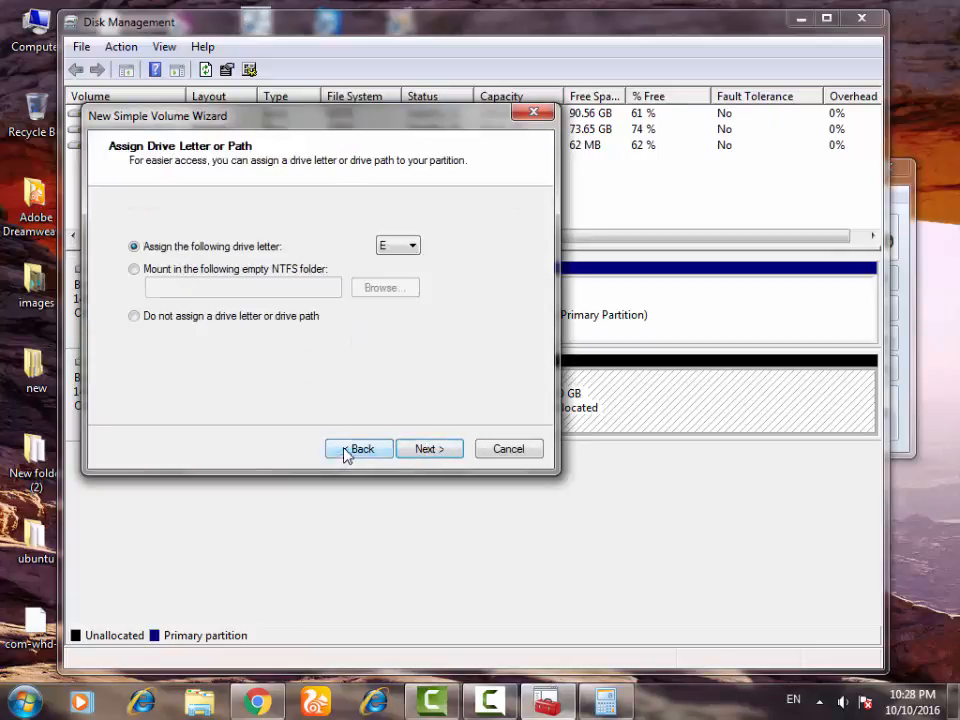
{"action": "left_click", "coordinate": [411, 250]}
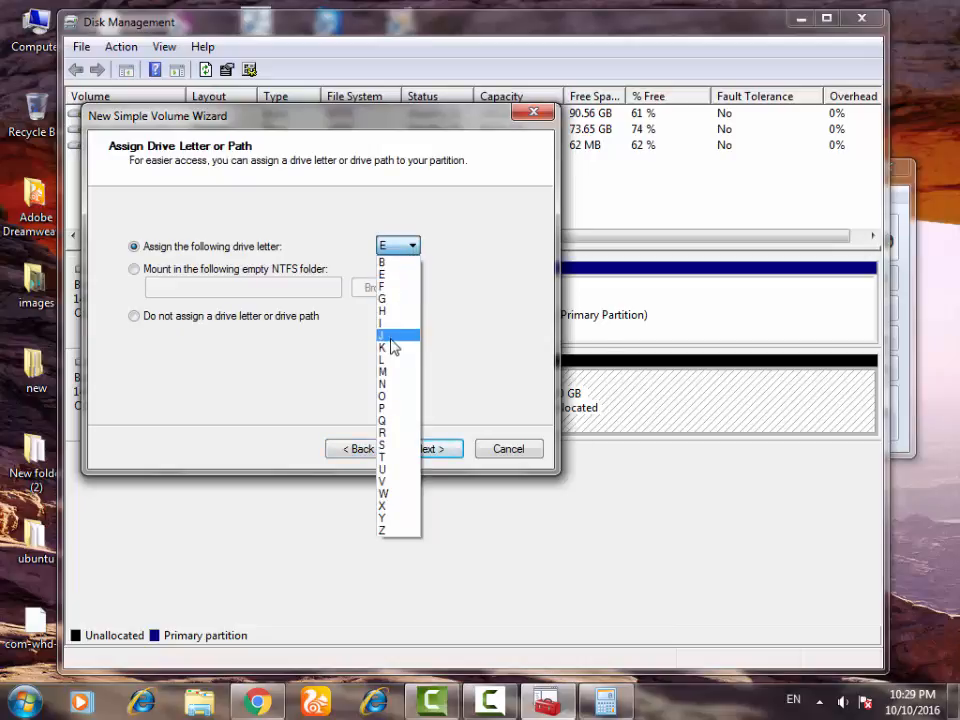
{"action": "left_click", "coordinate": [405, 276]}
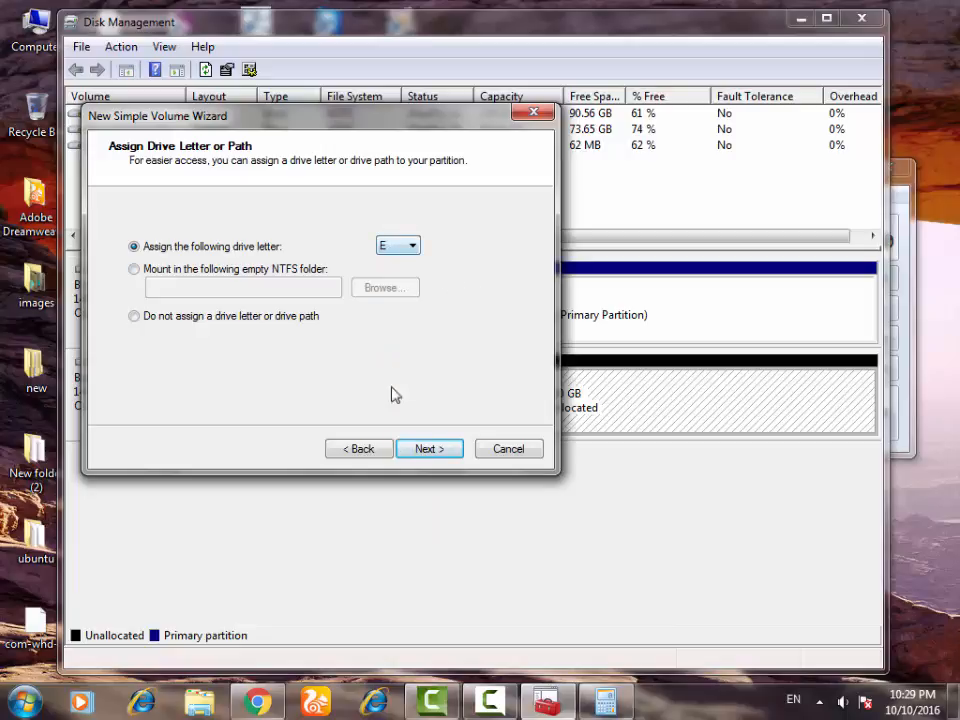
{"action": "left_click", "coordinate": [408, 250]}
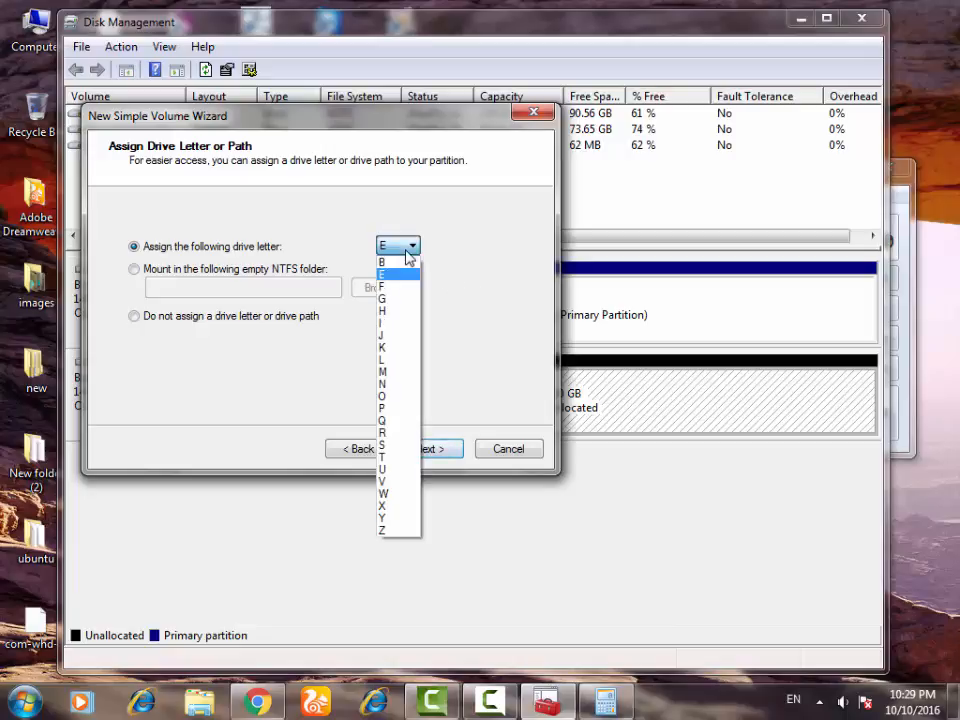
{"action": "left_click", "coordinate": [527, 219]}
{"action": "left_click", "coordinate": [437, 456]}
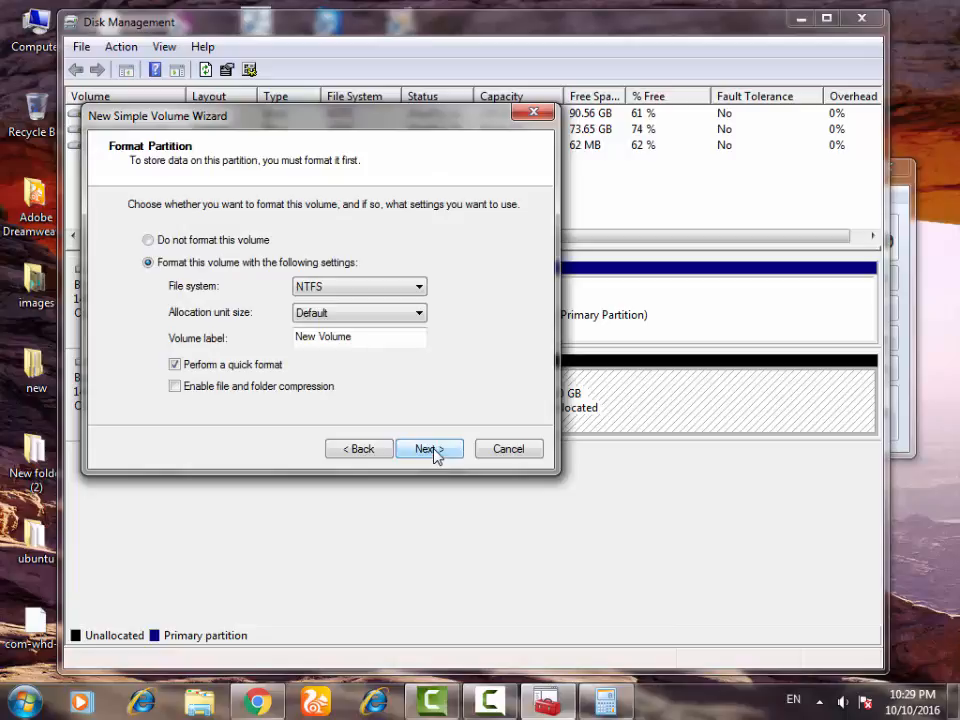
{"action": "left_click", "coordinate": [433, 455]}
{"action": "left_click", "coordinate": [428, 449]}
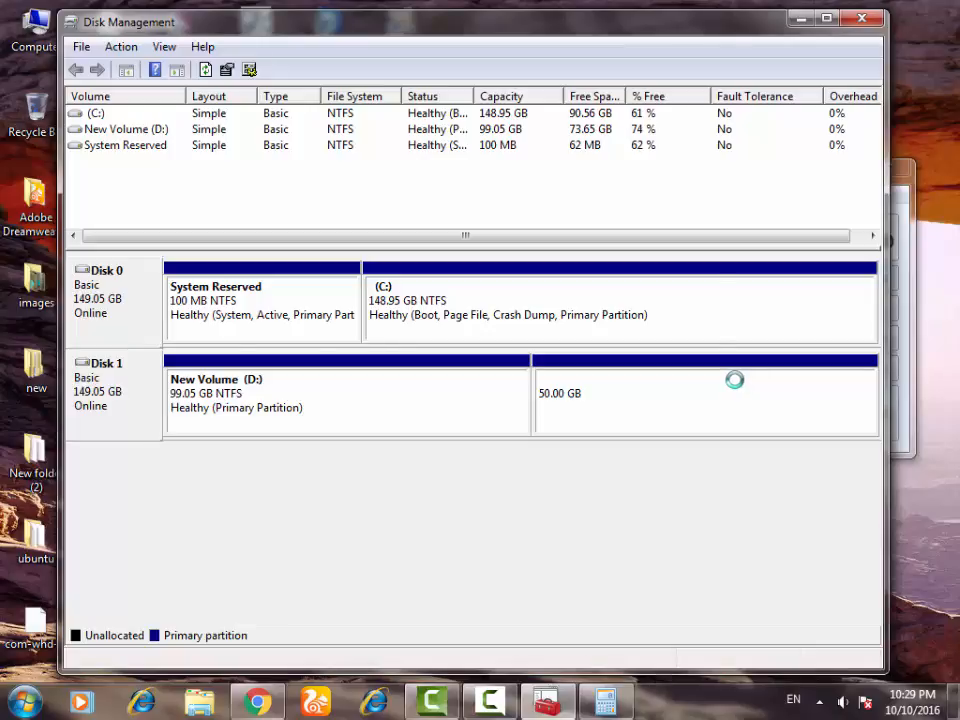
Step: Open New Volume (E:) from its AutoPlay prompt in Windows Explorer and go to the Computer view
{"action": "left_click", "coordinate": [705, 153]}
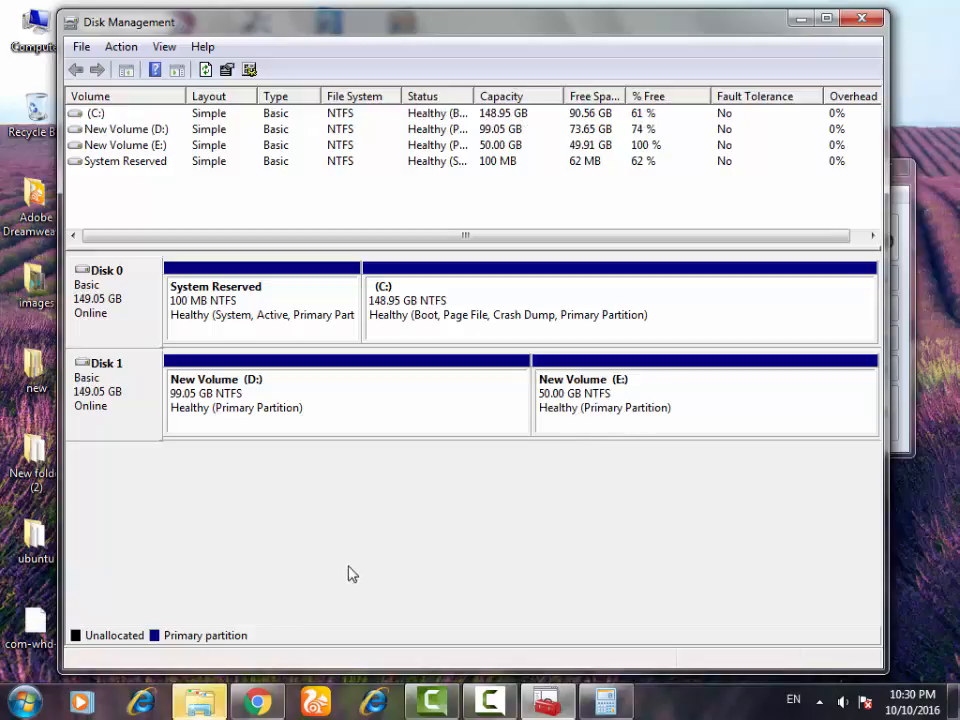
{"action": "left_click", "coordinate": [207, 702]}
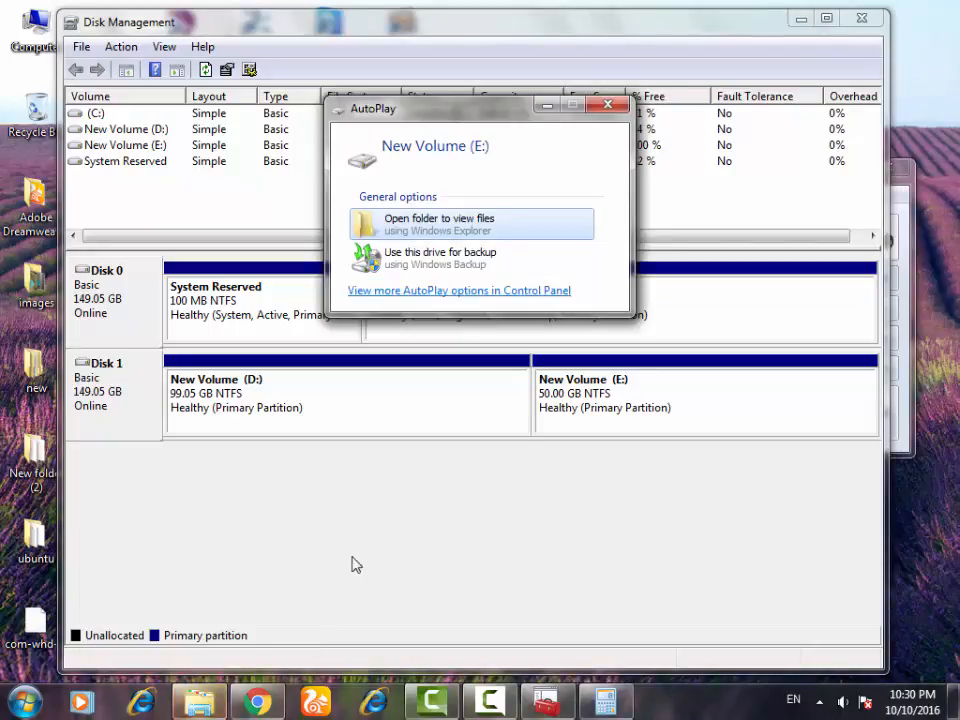
{"action": "left_click", "coordinate": [478, 170]}
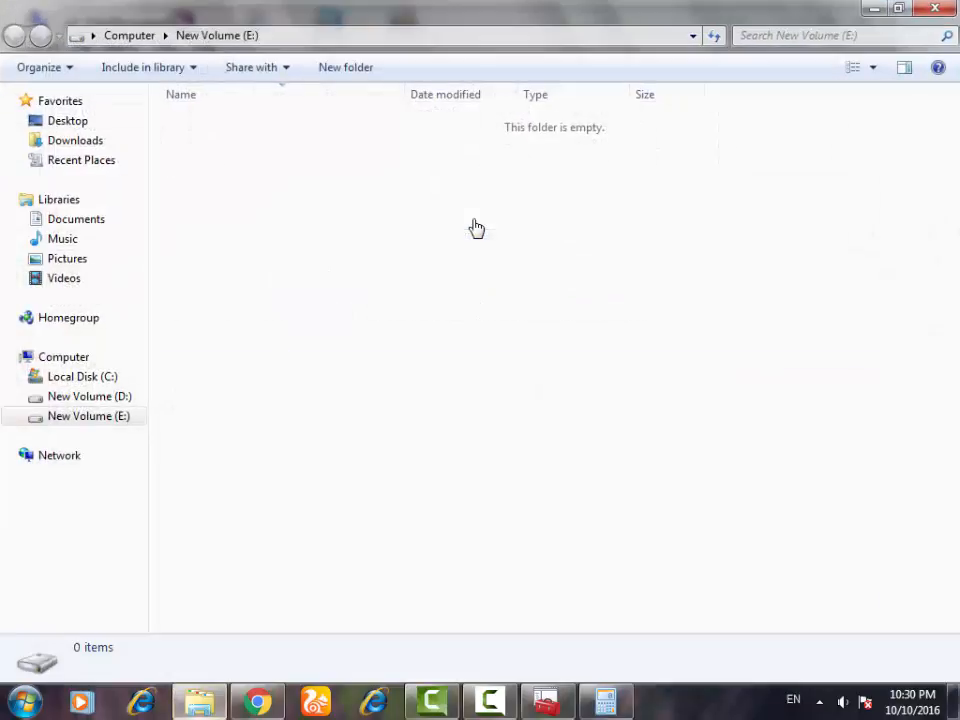
{"action": "left_click", "coordinate": [55, 358]}
Step: Check the total size and free space of Local Disk (C:), New Volume (D:) and New Volume (E:)
{"action": "left_click", "coordinate": [707, 347]}
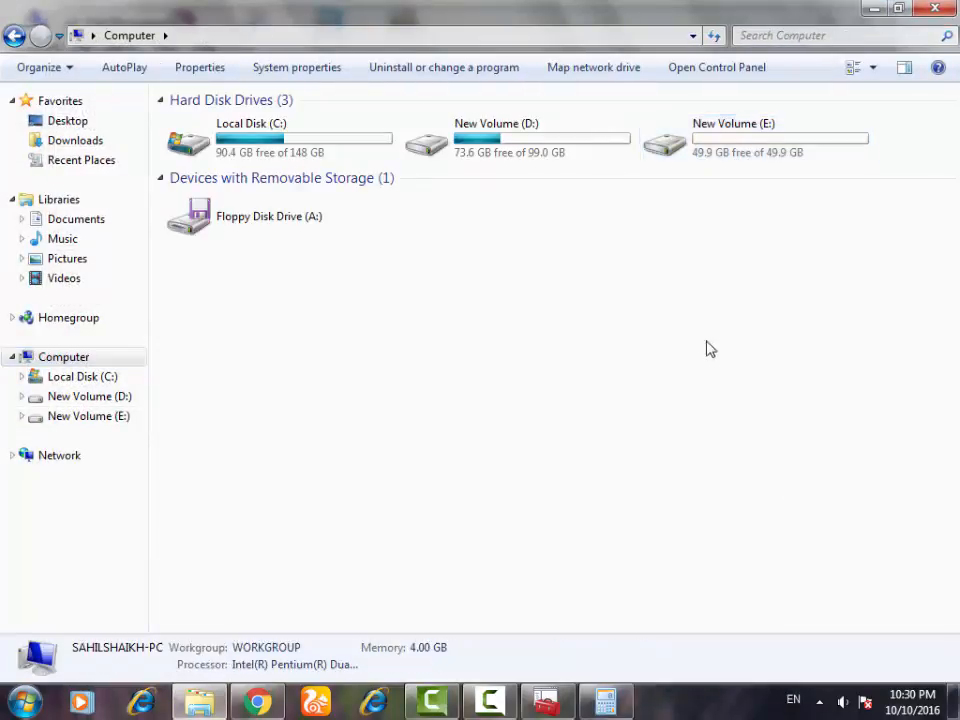
{"action": "left_click", "coordinate": [243, 148]}
{"action": "left_click", "coordinate": [509, 161]}
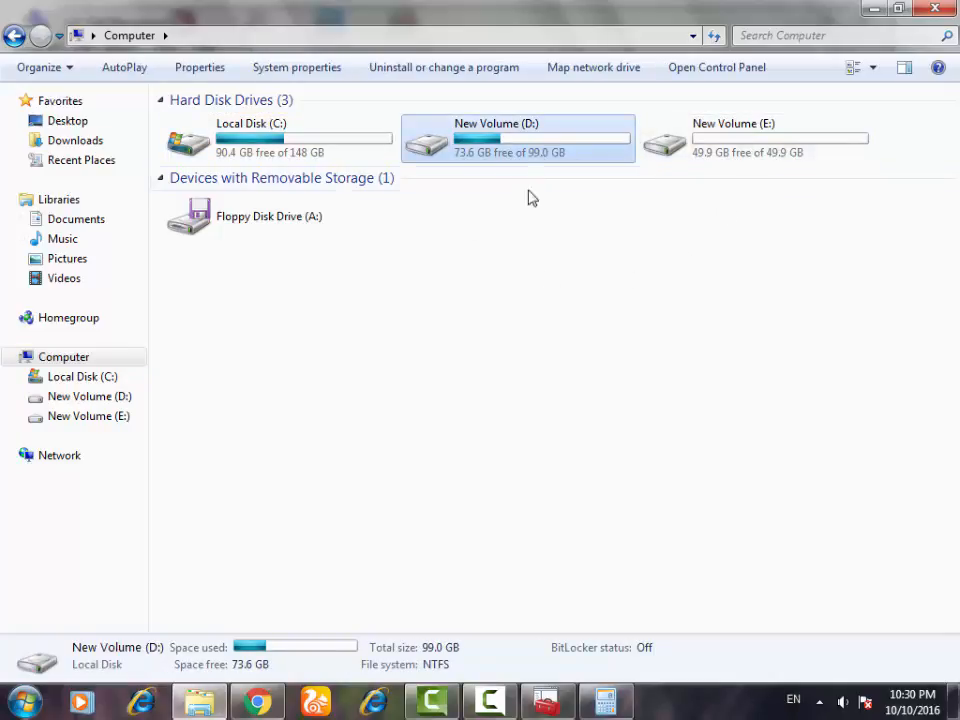
{"action": "left_click", "coordinate": [817, 160]}
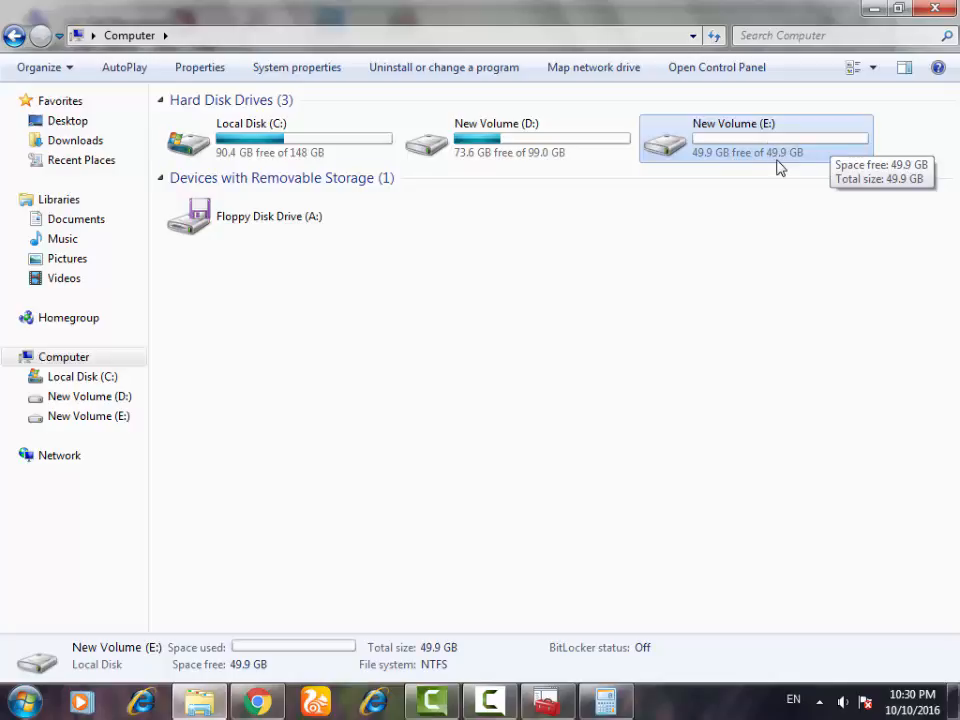
{"action": "left_click", "coordinate": [673, 609]}
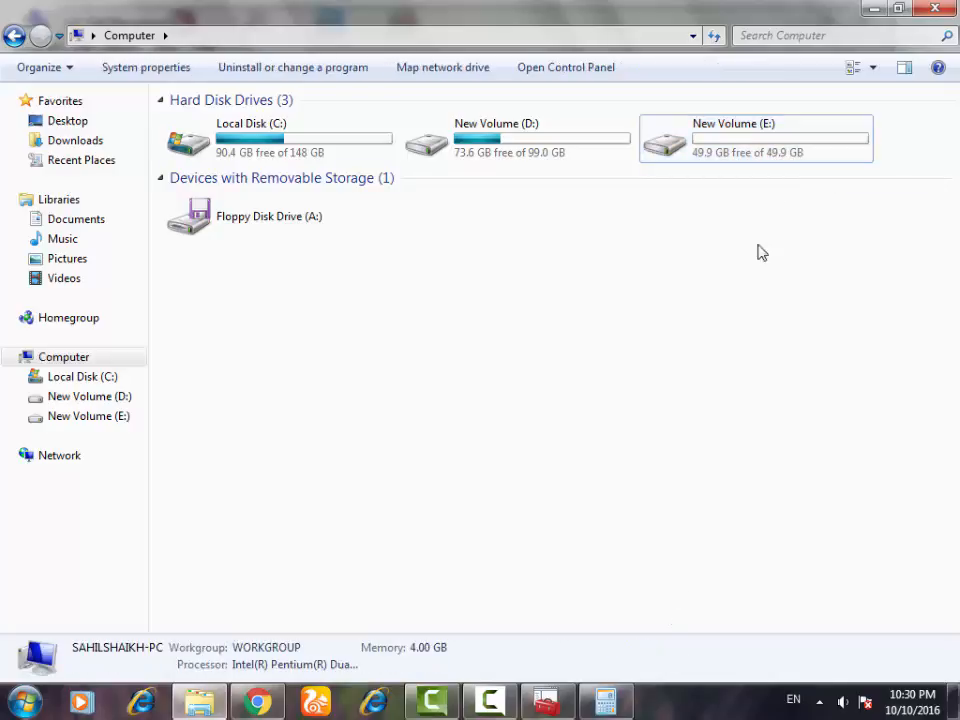
Step: Look twice at the contents of New Volume (E:), returning to the Computer view each time
{"action": "left_click", "coordinate": [757, 150]}
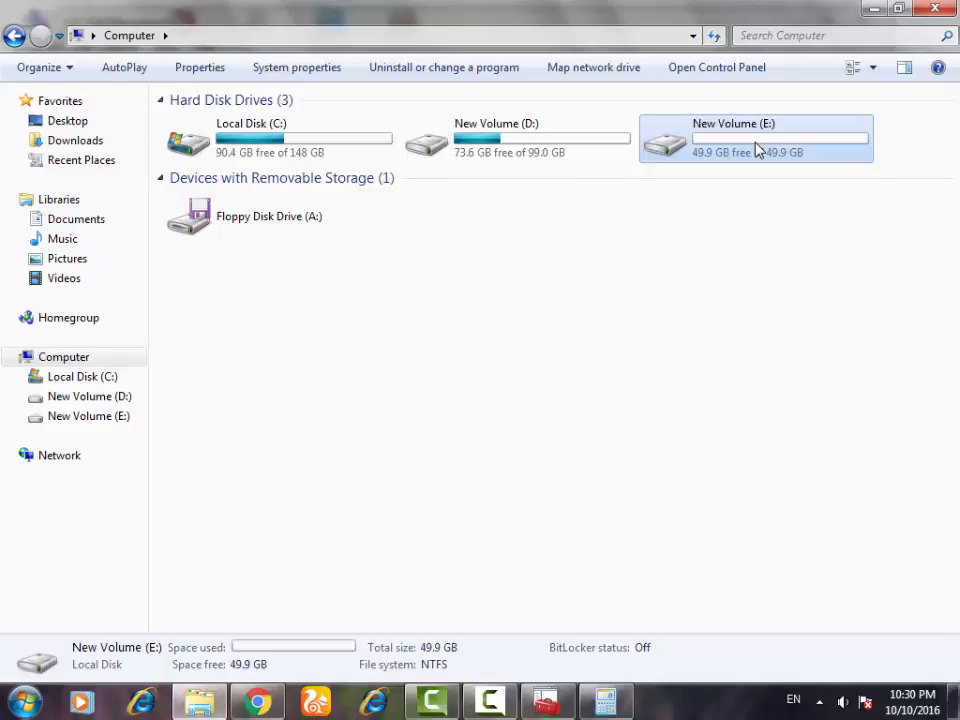
{"action": "double_click", "coordinate": [685, 137]}
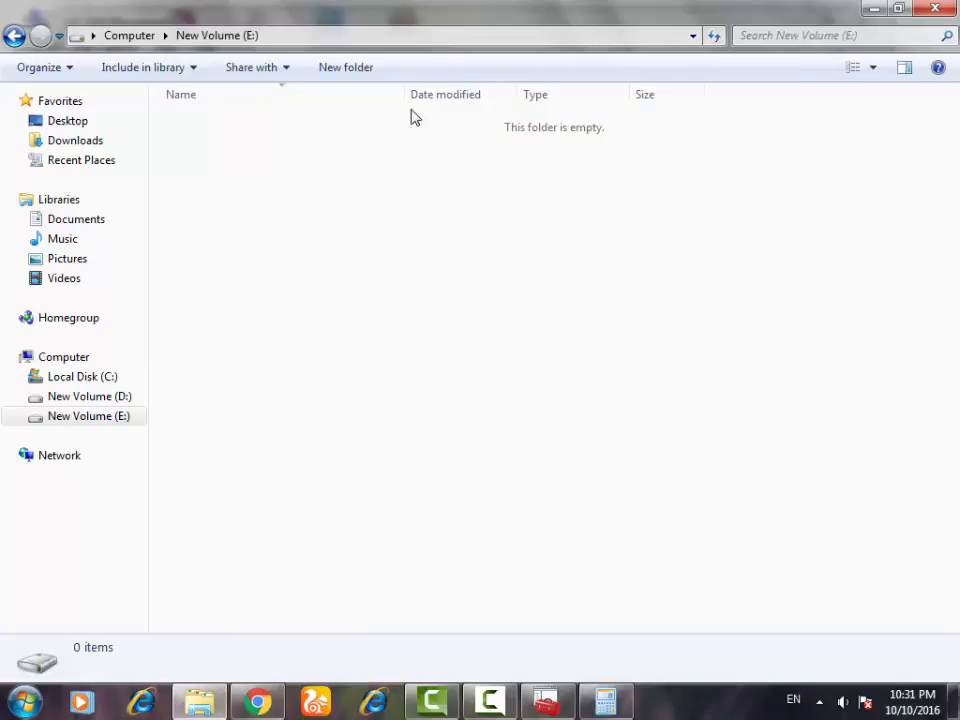
{"action": "left_click", "coordinate": [60, 356]}
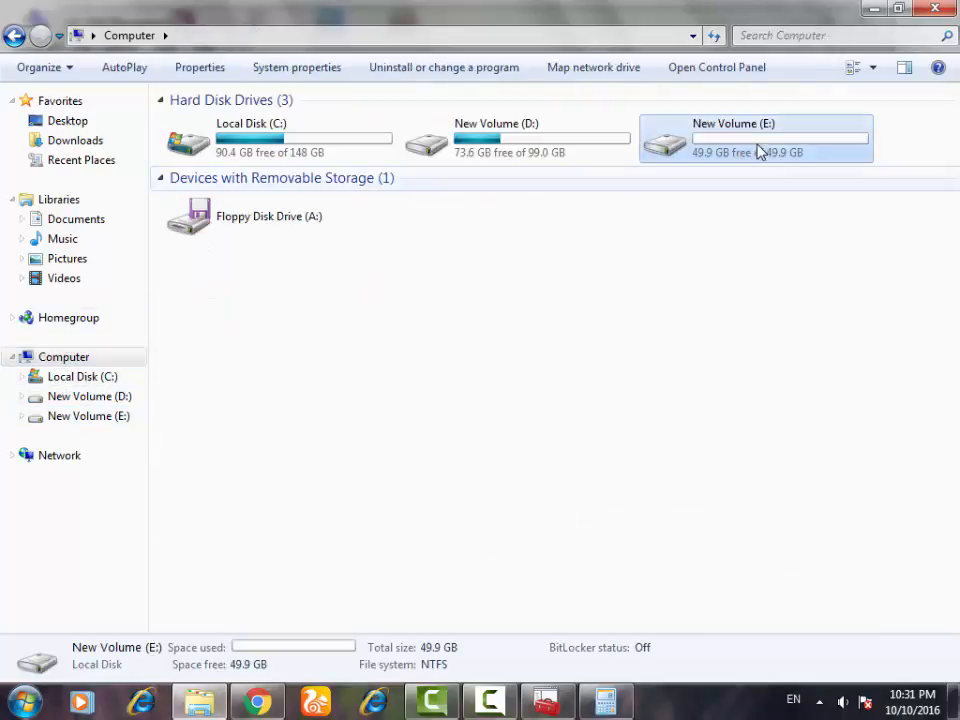
{"action": "double_click", "coordinate": [754, 150]}
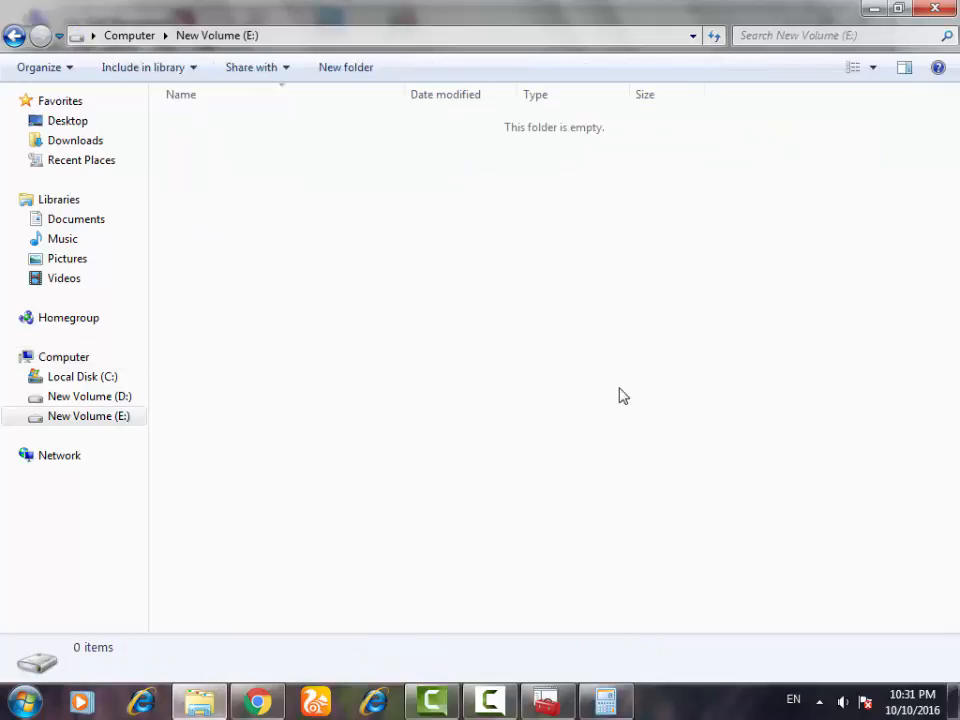
{"action": "left_click", "coordinate": [54, 360]}
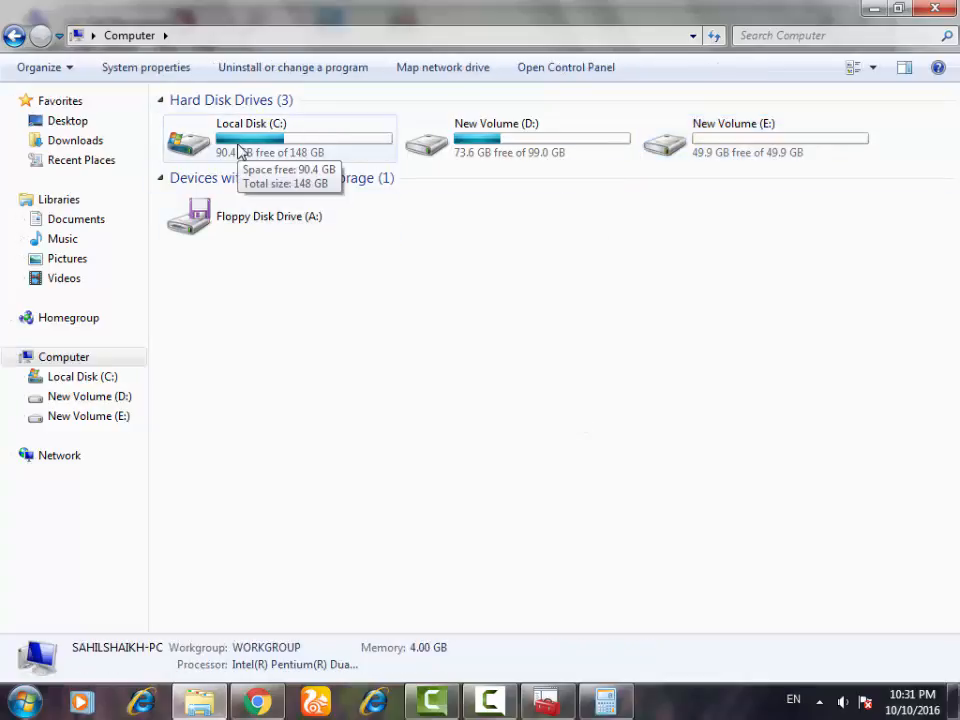
Step: Compare the sizes of New Volume (D:) and New Volume (E:), and dismiss the Windows color scheme prompt
{"action": "left_click", "coordinate": [525, 155]}
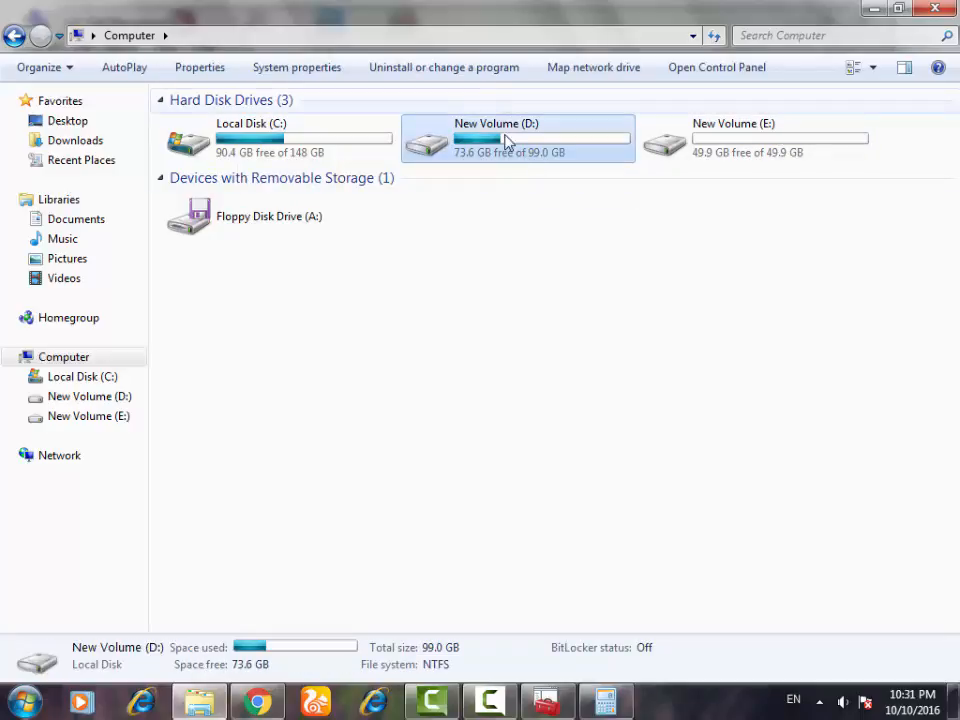
{"action": "left_click", "coordinate": [728, 142]}
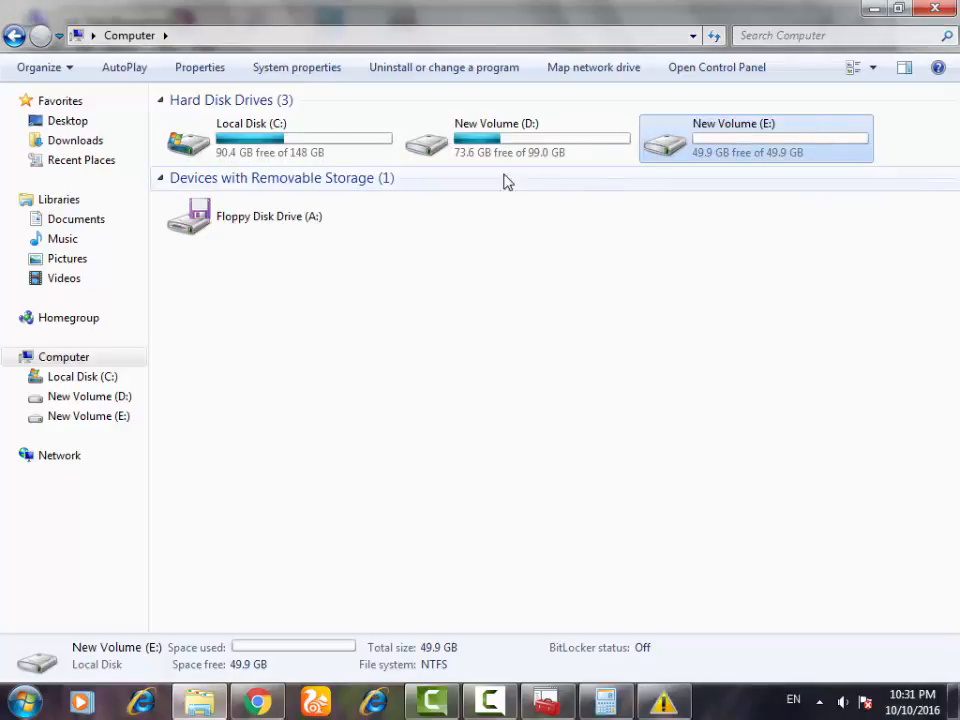
{"action": "left_click", "coordinate": [472, 150]}
{"action": "left_click", "coordinate": [786, 152]}
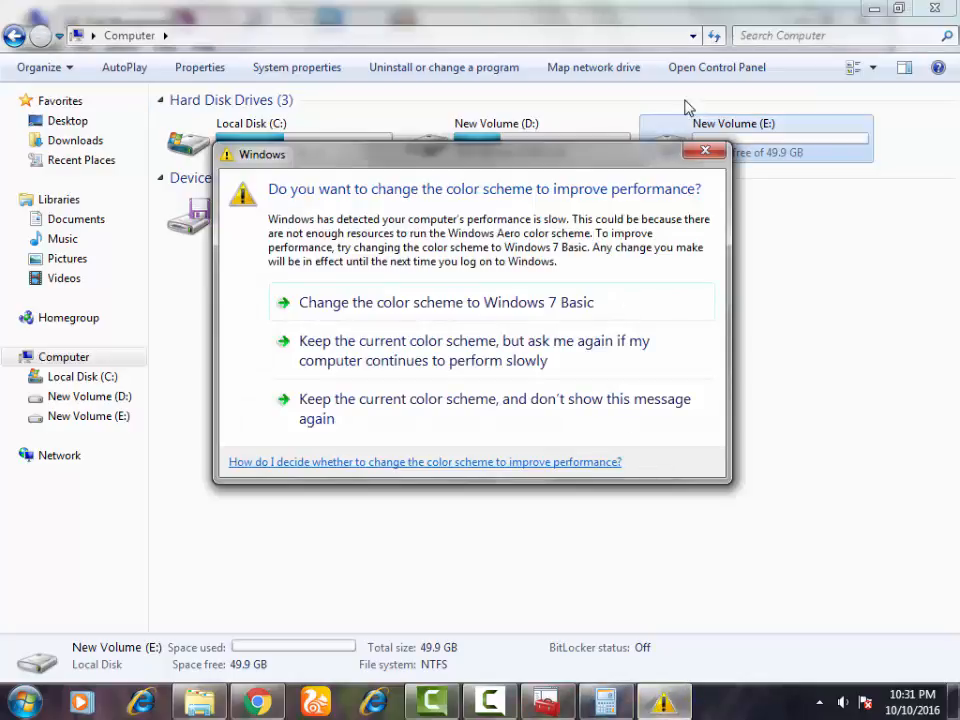
{"action": "left_click", "coordinate": [705, 152]}
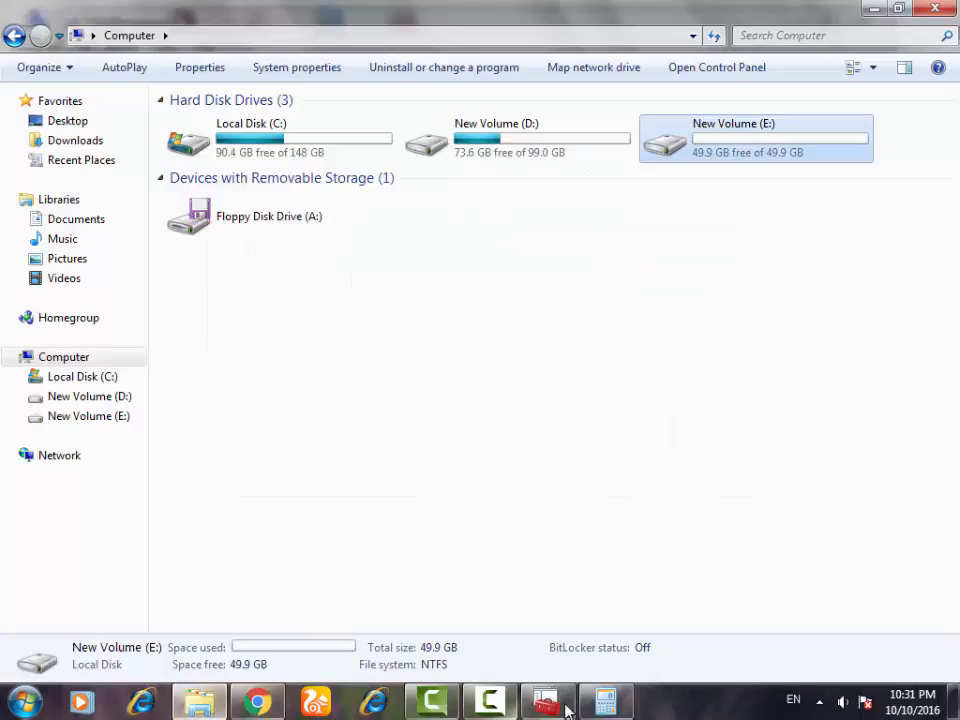
Step: Switch to Disk Management and delete New Volume (E:) on Disk 1, accepting the data loss and forcing the deletion
{"action": "left_click", "coordinate": [532, 705]}
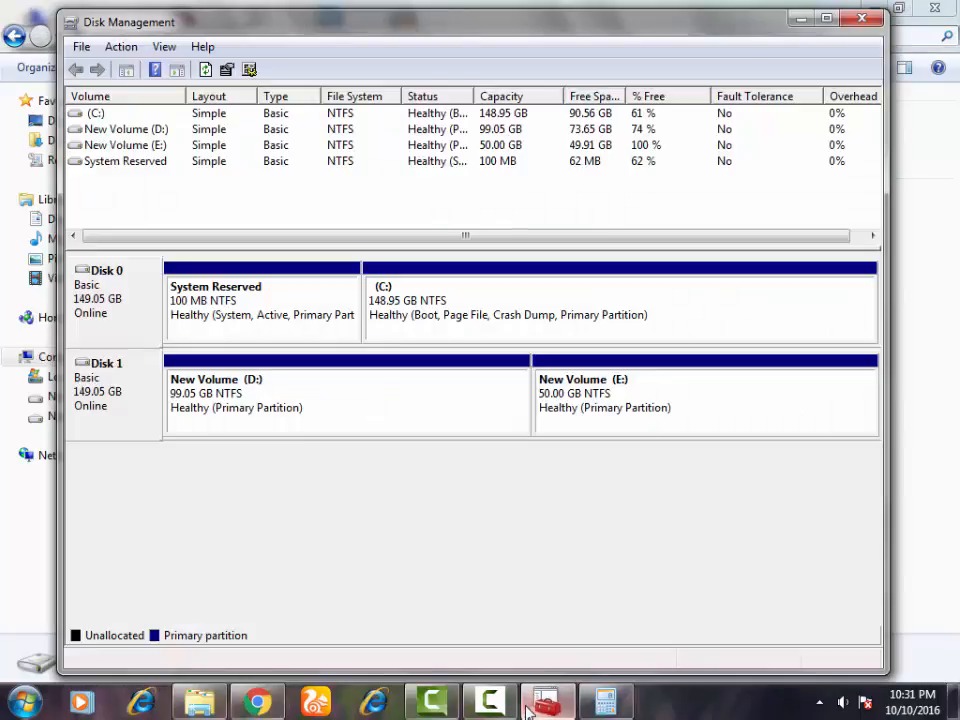
{"action": "left_click", "coordinate": [602, 417]}
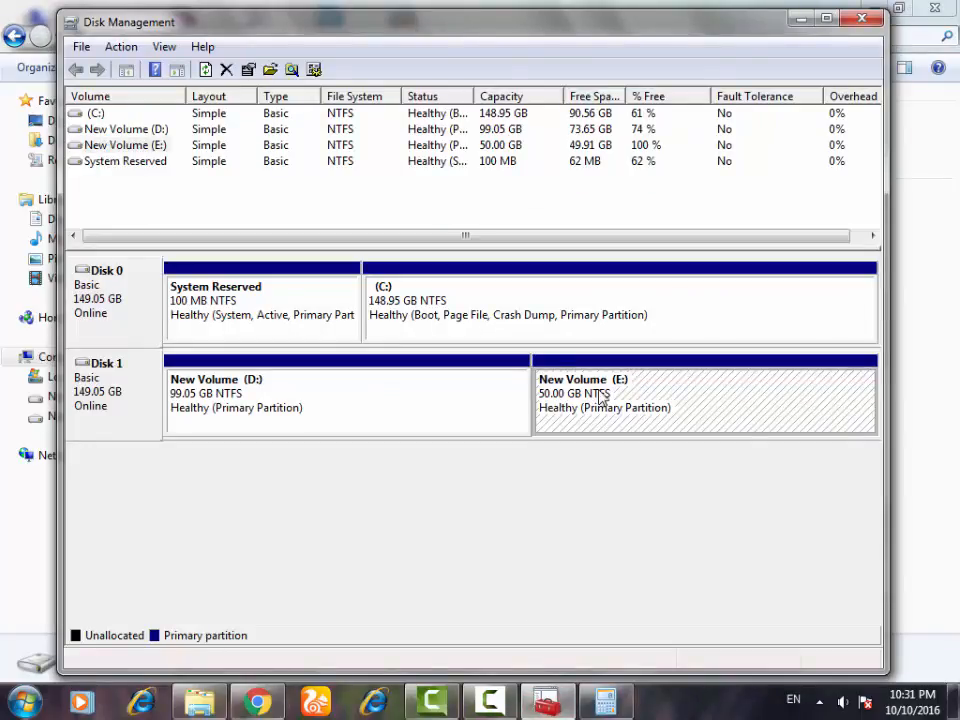
{"action": "right_click", "coordinate": [598, 391]}
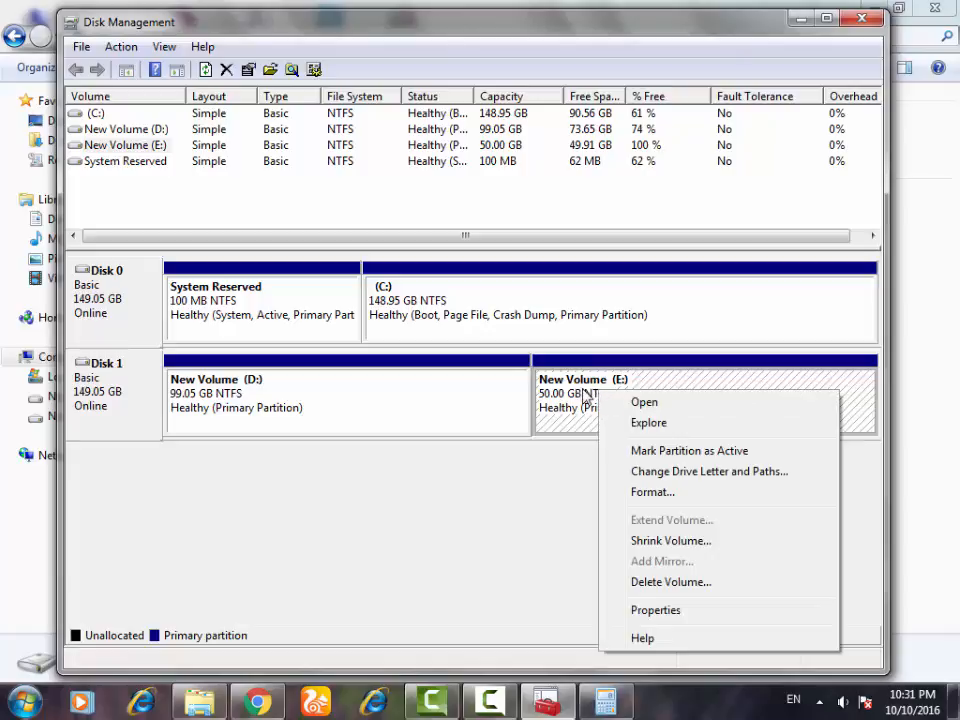
{"action": "left_click", "coordinate": [242, 403]}
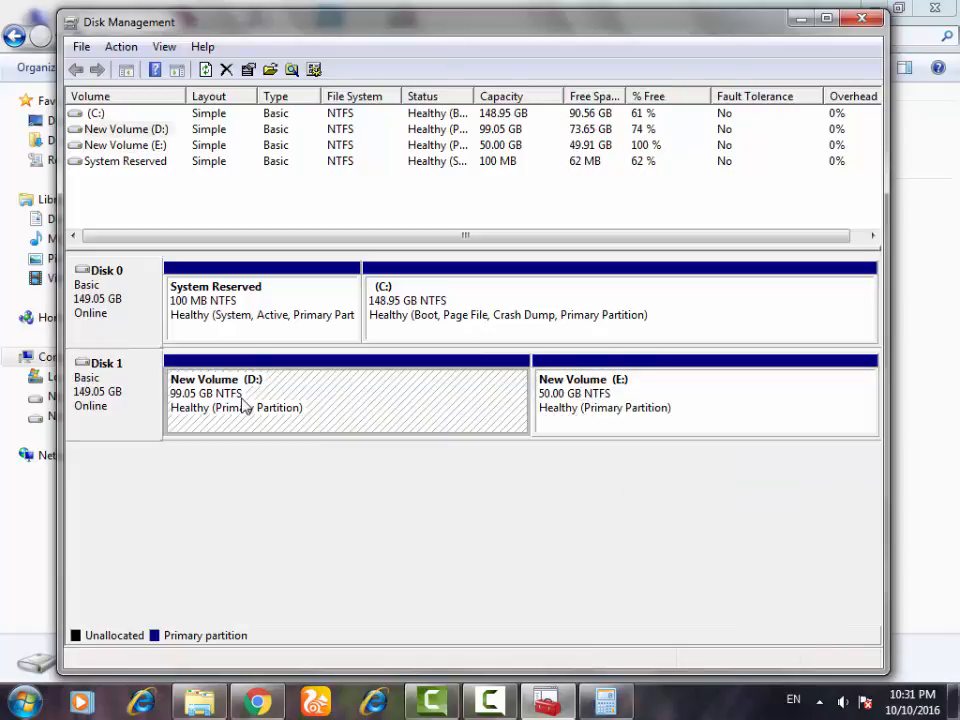
{"action": "right_click", "coordinate": [613, 396]}
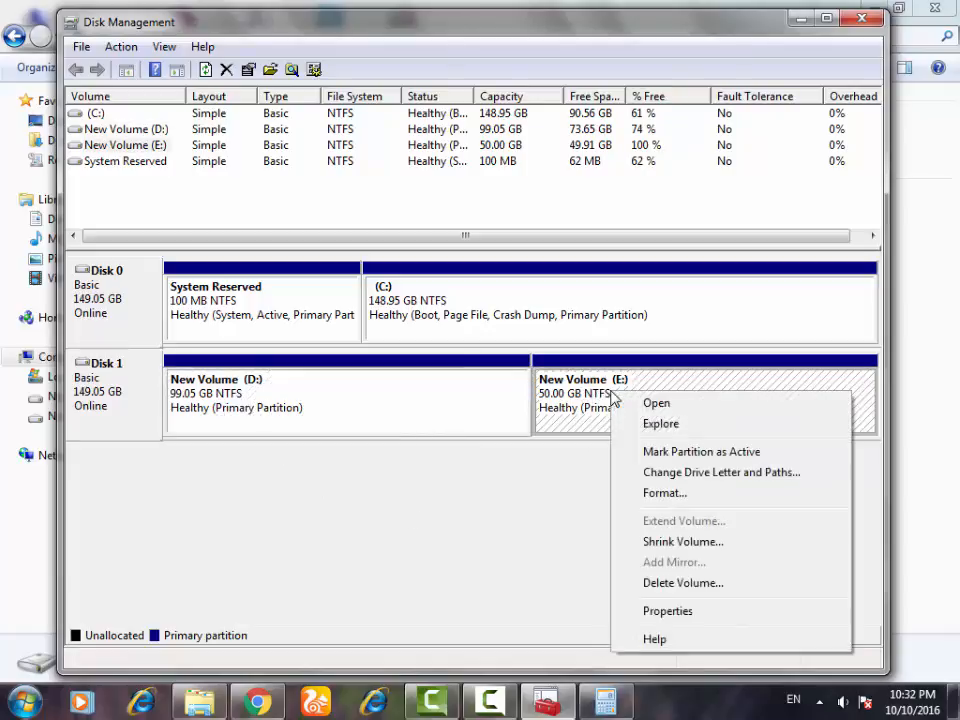
{"action": "left_click", "coordinate": [690, 583]}
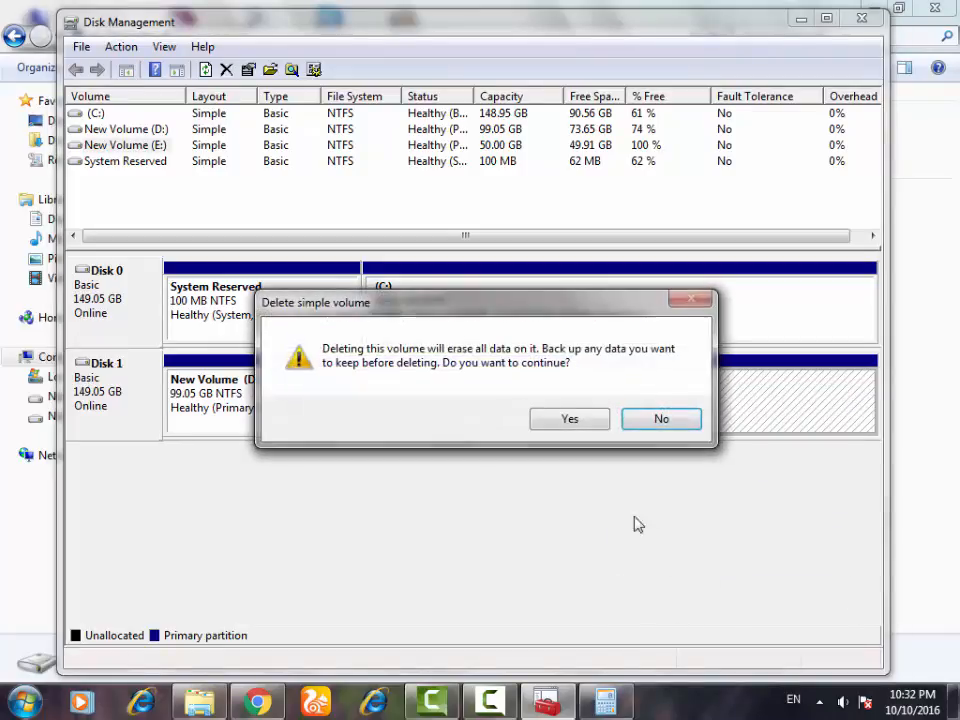
{"action": "left_click", "coordinate": [578, 428]}
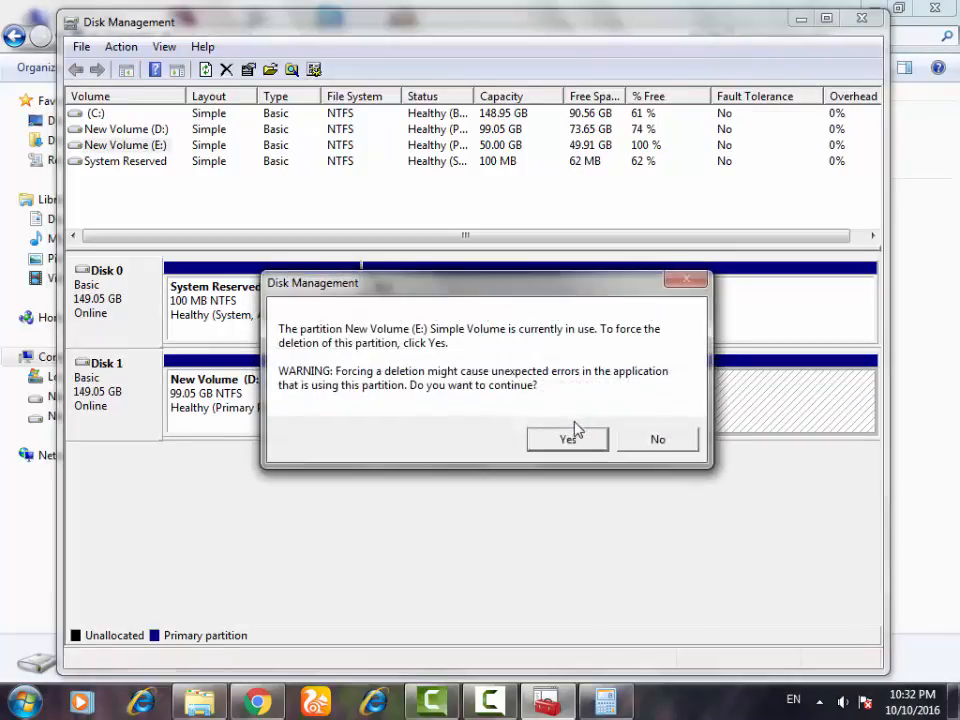
{"action": "left_click", "coordinate": [567, 439]}
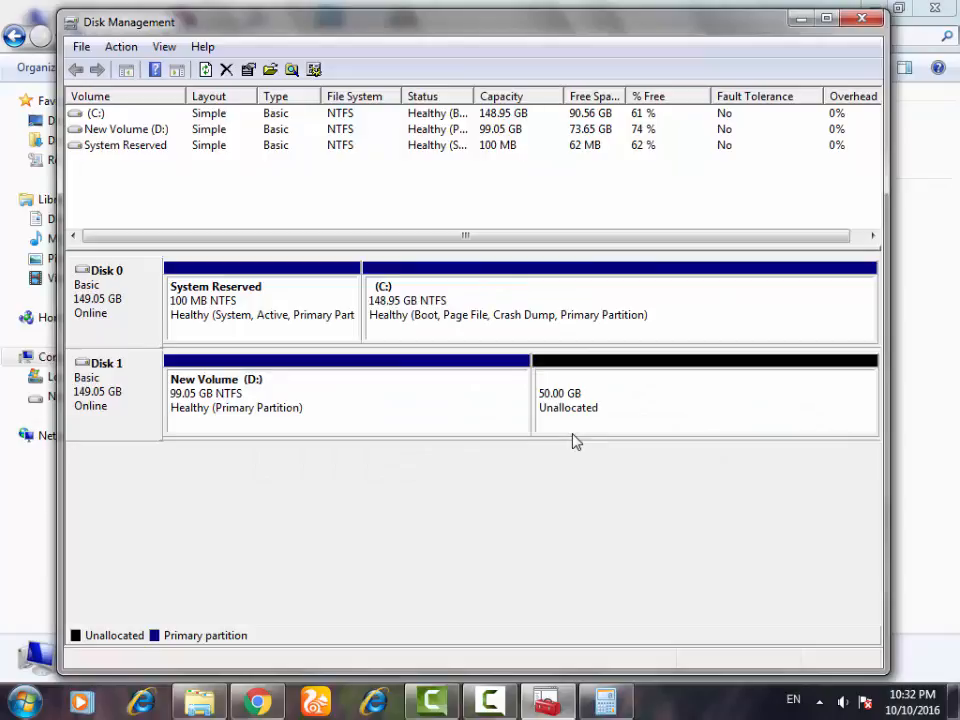
{"action": "right_click", "coordinate": [662, 410]}
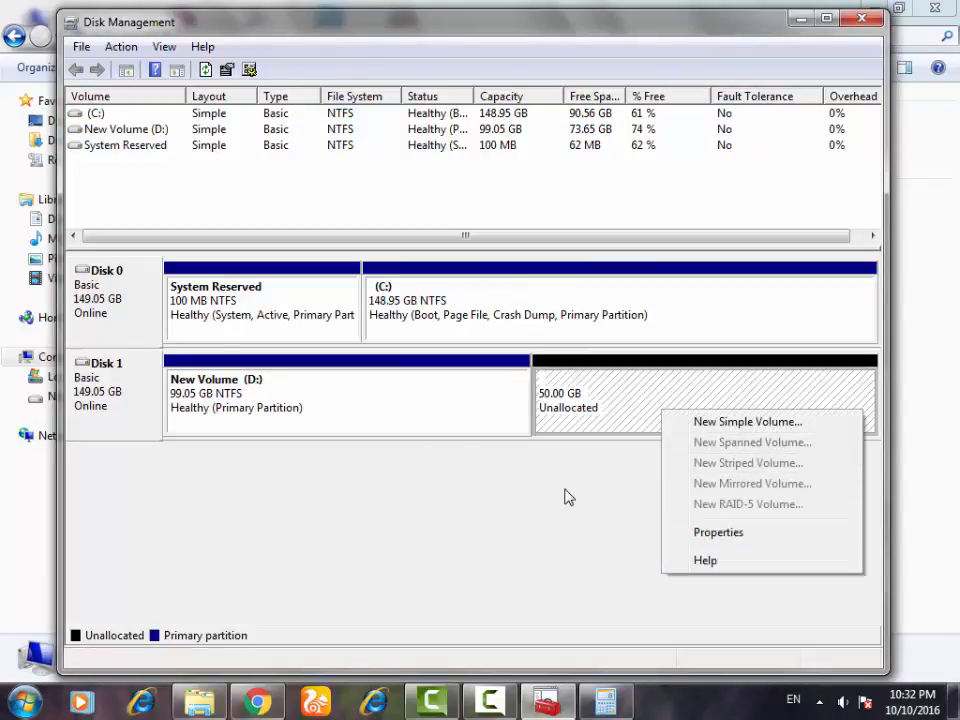
{"action": "left_click", "coordinate": [569, 497]}
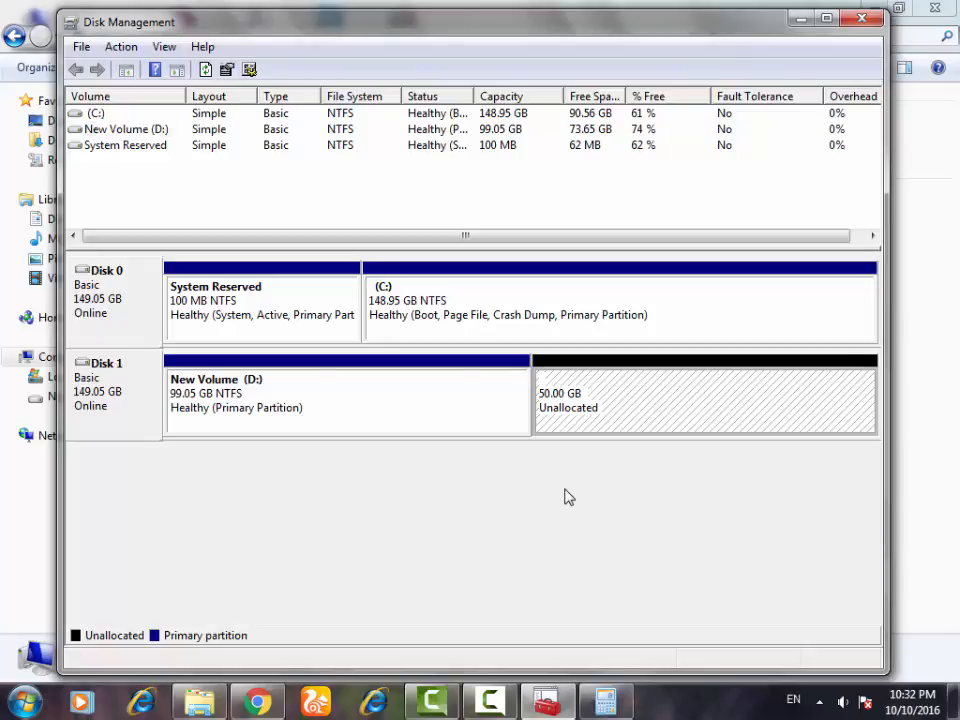
{"action": "key", "text": "Left"}
{"action": "key", "text": "Right"}
{"action": "key", "text": "Left"}
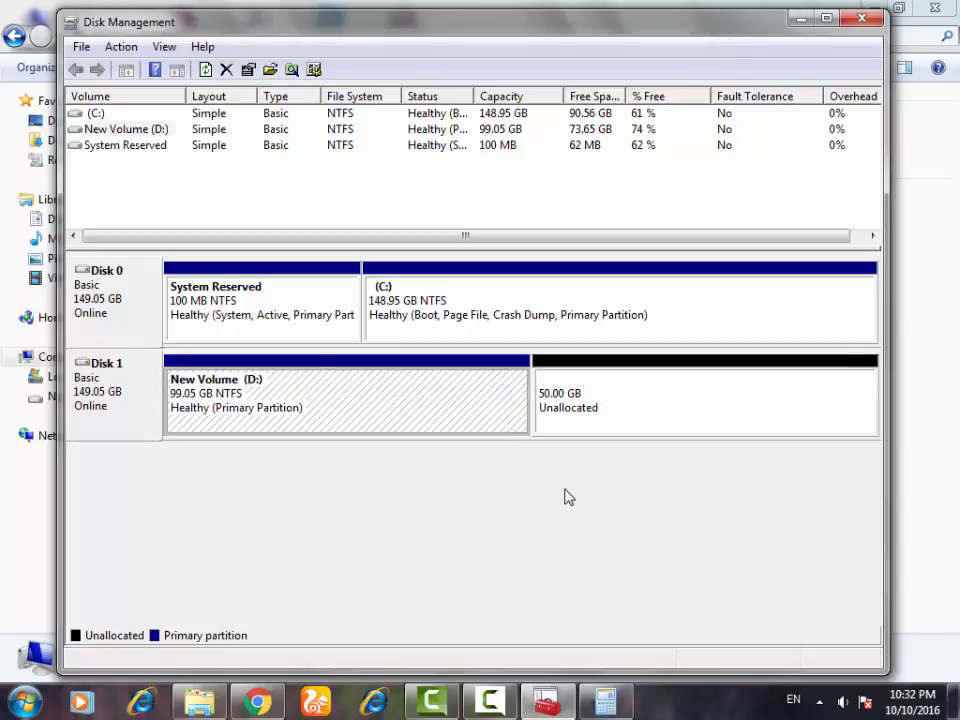
{"action": "key", "text": "Right"}
{"action": "key", "text": "Left"}
{"action": "key", "text": "Right"}
Step: Extend New Volume (D:) with all 51199 MB of unallocated space on Disk 1, and close Disk Management
{"action": "key", "text": "Left"}
{"action": "key", "text": "shift+F10"}
{"action": "key", "text": "Down"}
{"action": "key", "text": "Down"}
{"action": "key", "text": "Down"}
{"action": "key", "text": "Down"}
{"action": "key", "text": "Down"}
{"action": "key", "text": "Down"}
{"action": "key", "text": "Down"}
{"action": "key", "text": "Down"}
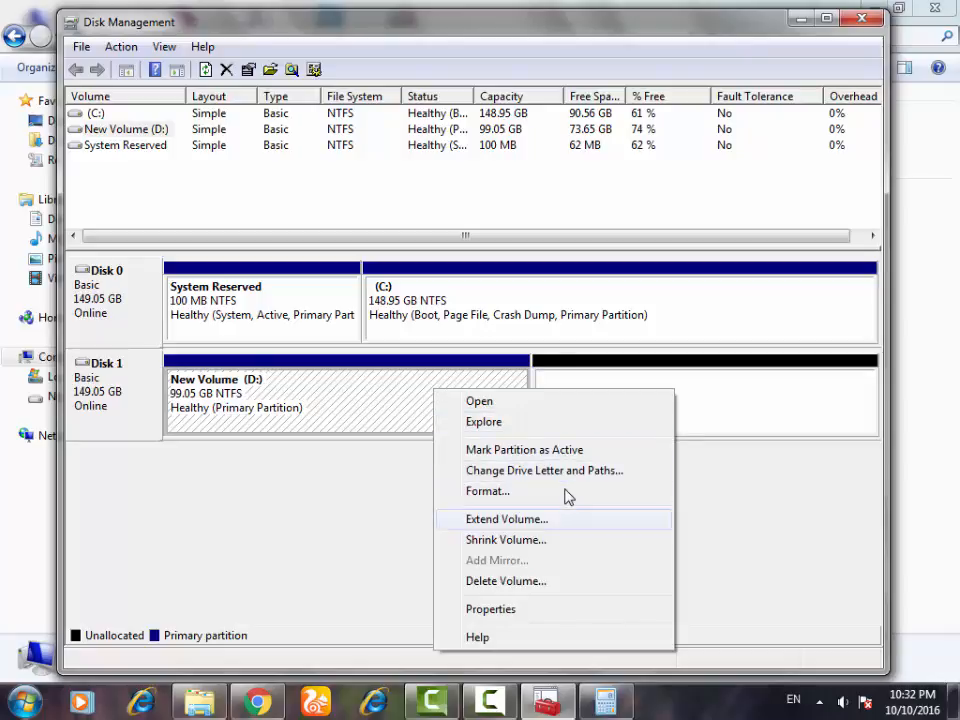
{"action": "key", "text": "Up"}
{"action": "key", "text": "Up"}
{"action": "key", "text": "Return"}
{"action": "key", "text": "Return"}
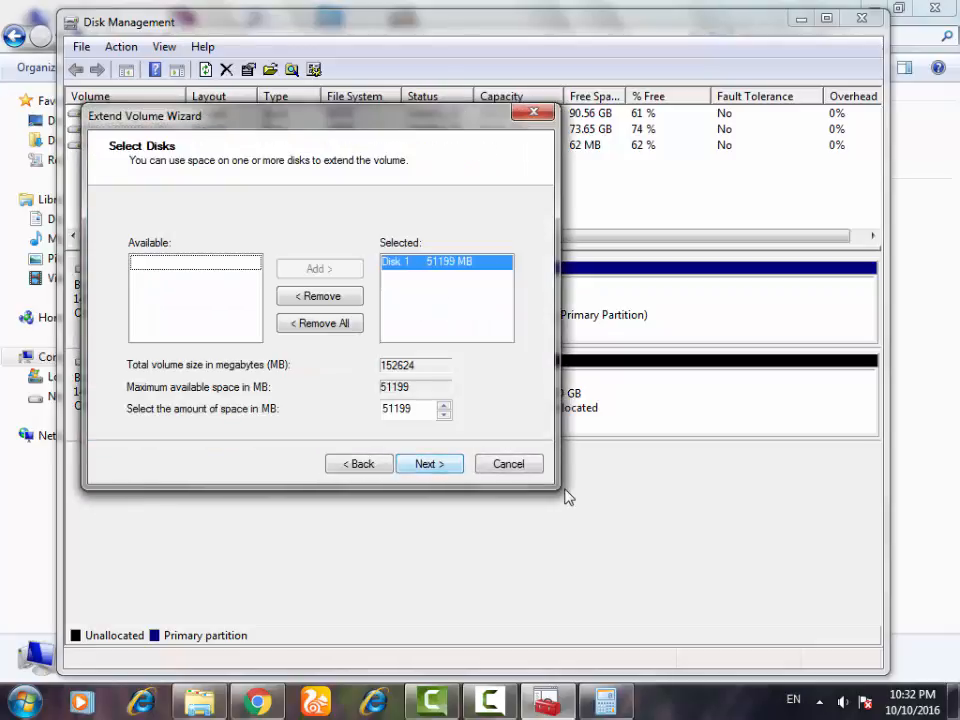
{"action": "key", "text": "Return"}
{"action": "key", "text": "Return"}
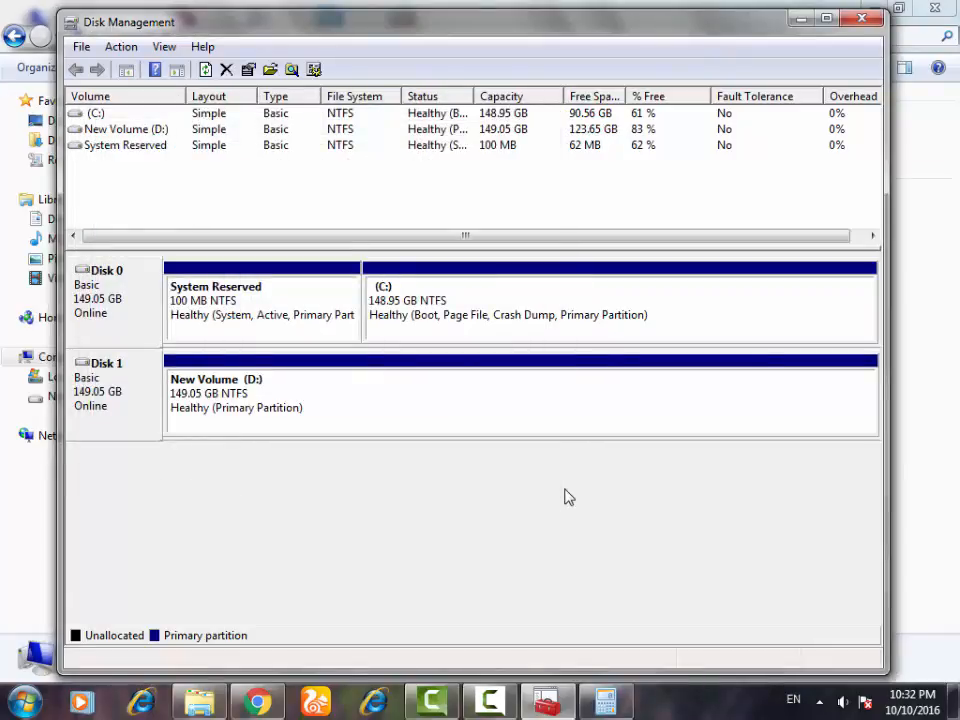
{"action": "key", "text": "alt+F4"}
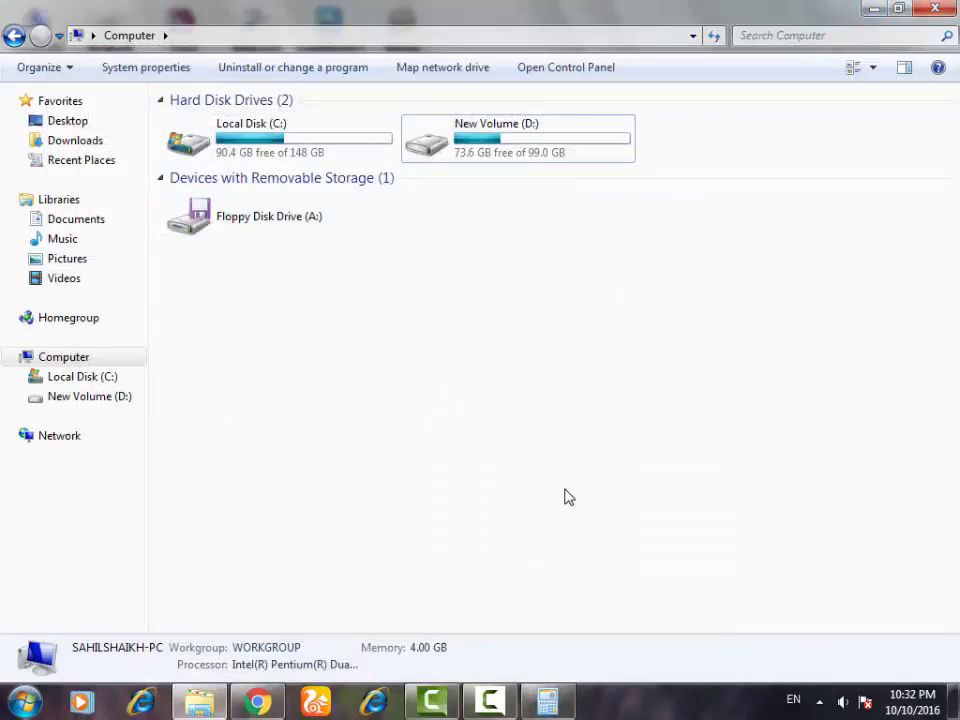
Step: Refresh the Computer view and check the total size and free space of New Volume (D:)
{"action": "key", "text": "Menu"}
{"action": "key", "text": "e"}
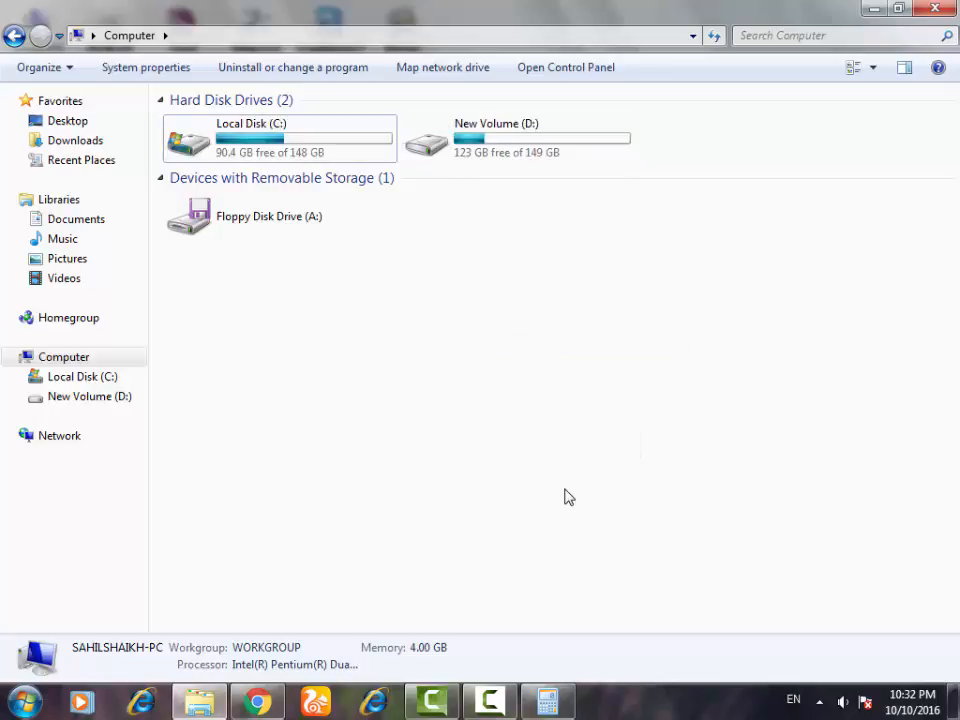
{"action": "key", "text": "Right"}
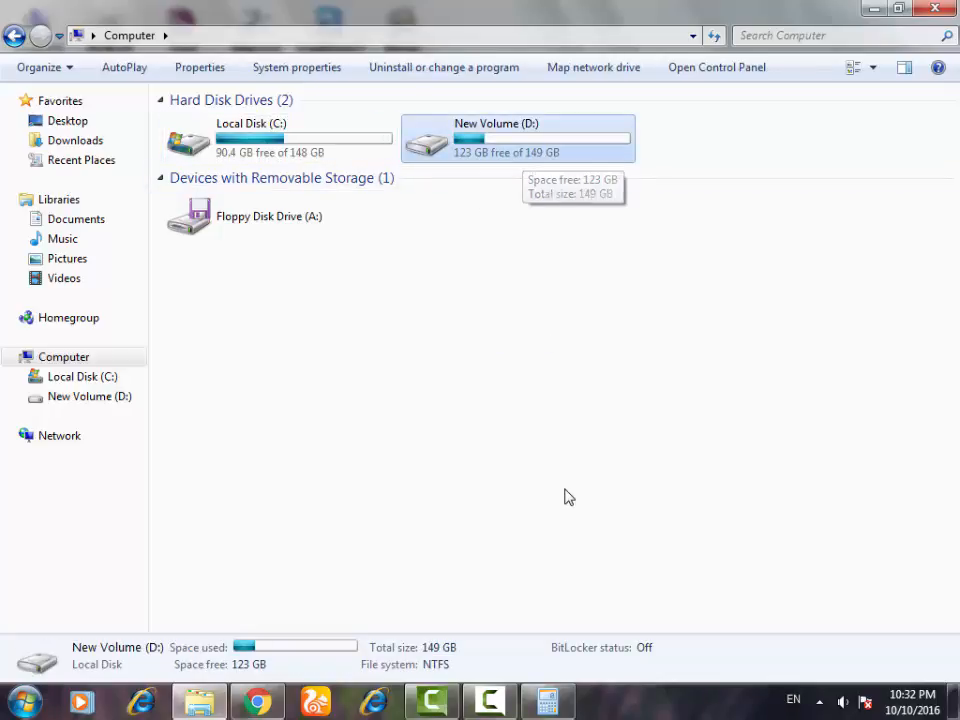
Step: Close the Computer window and the Calculator to return to the desktop
{"action": "key", "text": "alt+F4"}
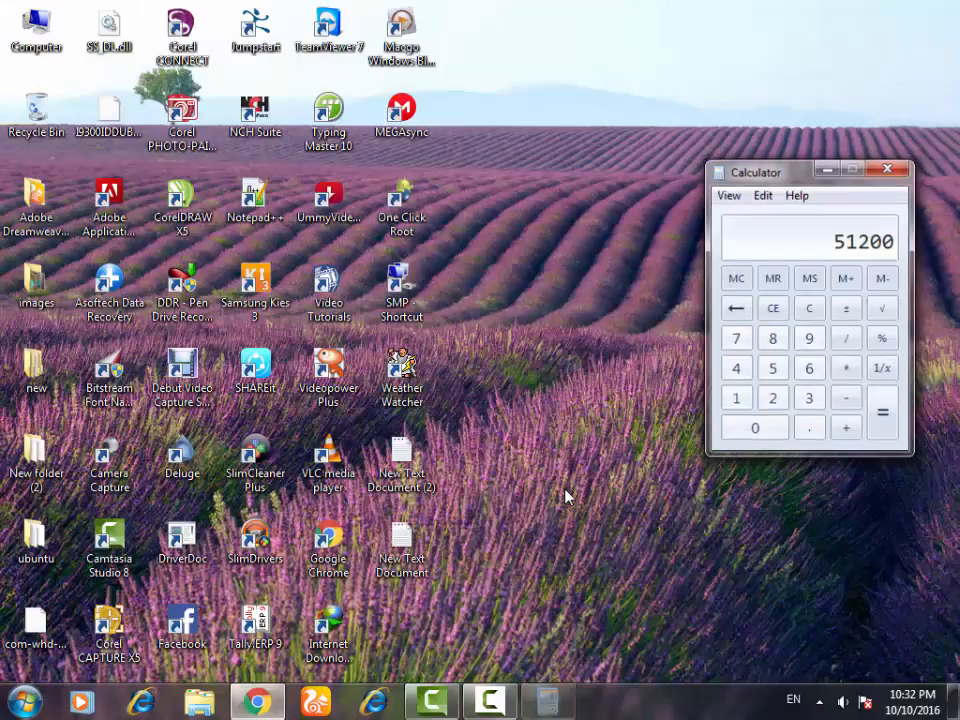
{"action": "key", "text": "alt+F4"}
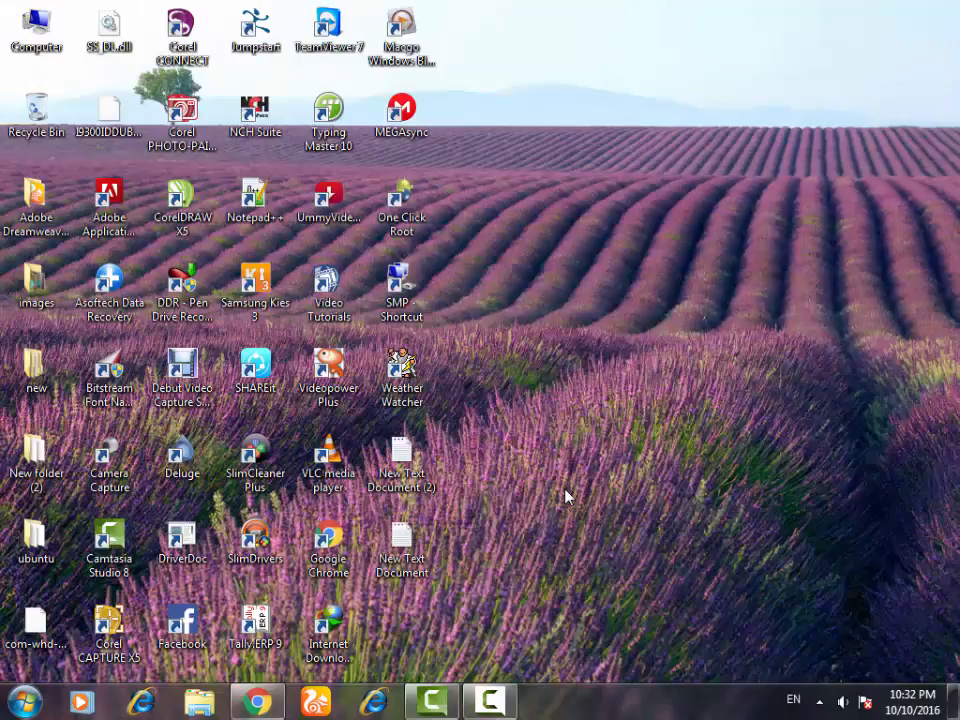